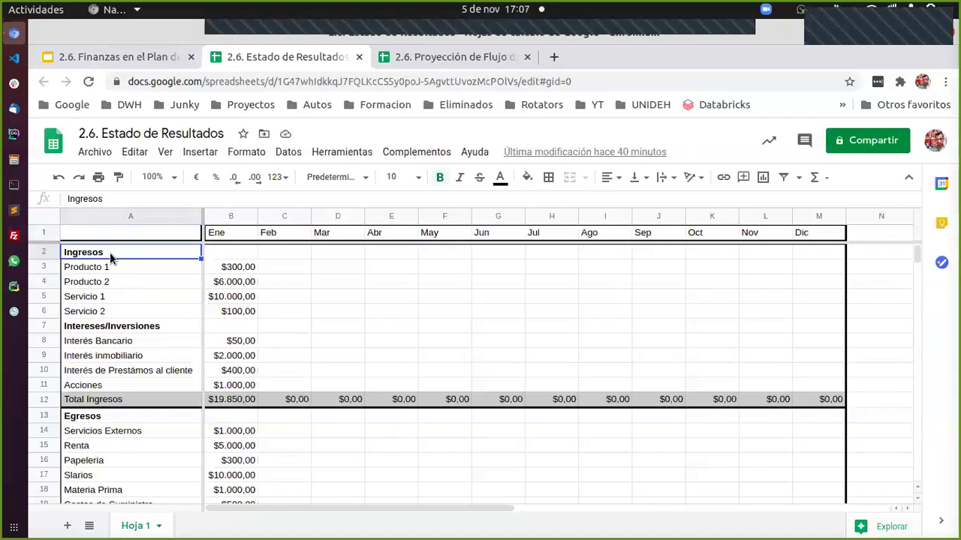
Step: Switch to the Proyección de Flujo de Efectivo spreadsheet and examine its Ingresos section and the January product and service amounts
key(Up)
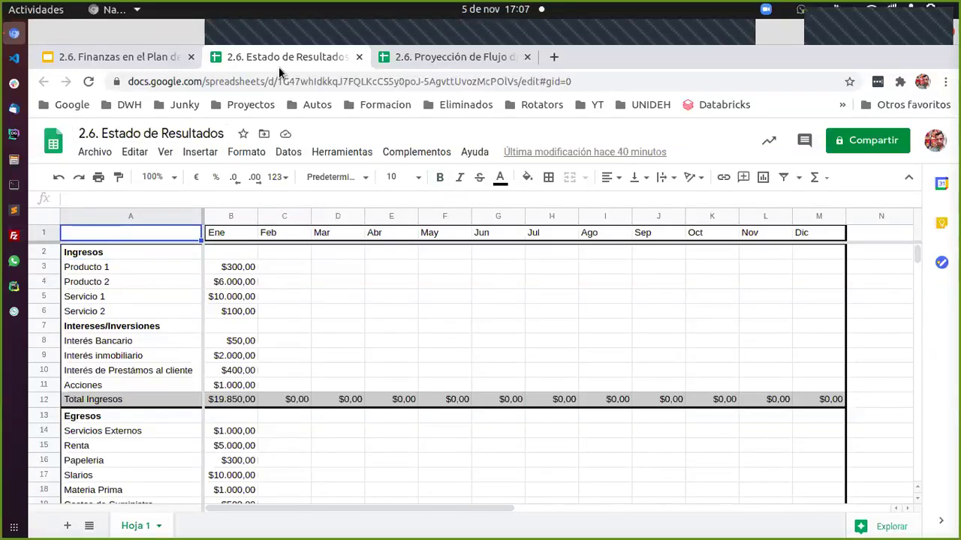
key(ctrl+Tab)
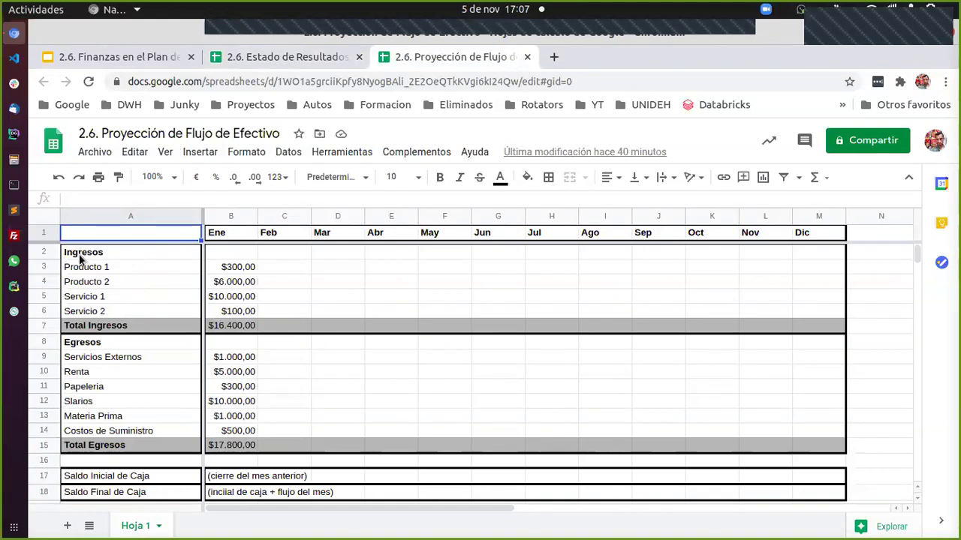
drag(76, 252, 839, 330)
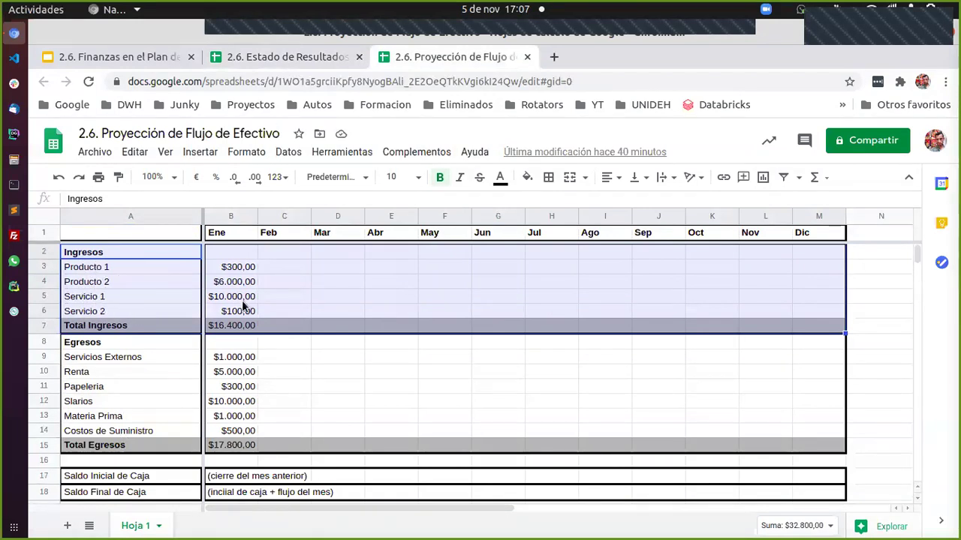
click(235, 267)
click(236, 283)
click(237, 296)
click(238, 311)
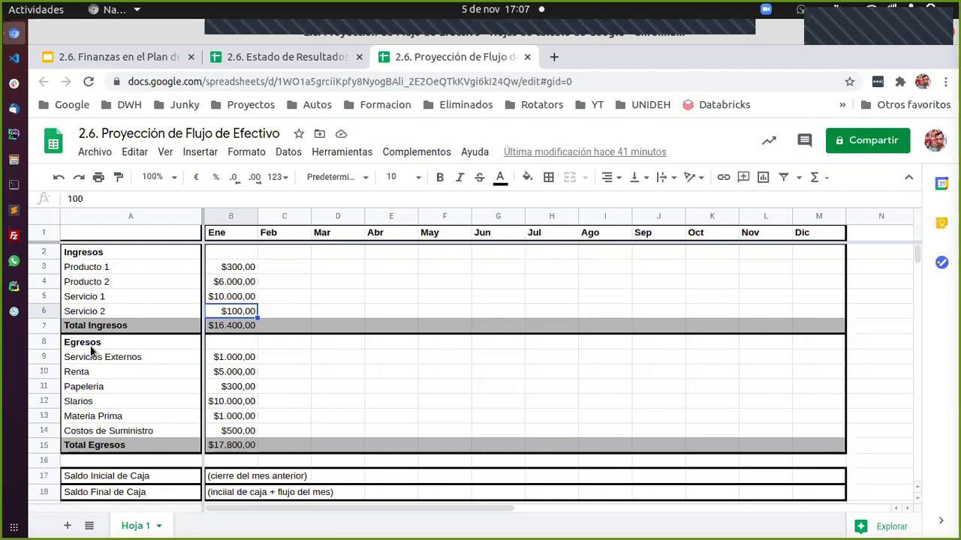
drag(88, 253, 826, 335)
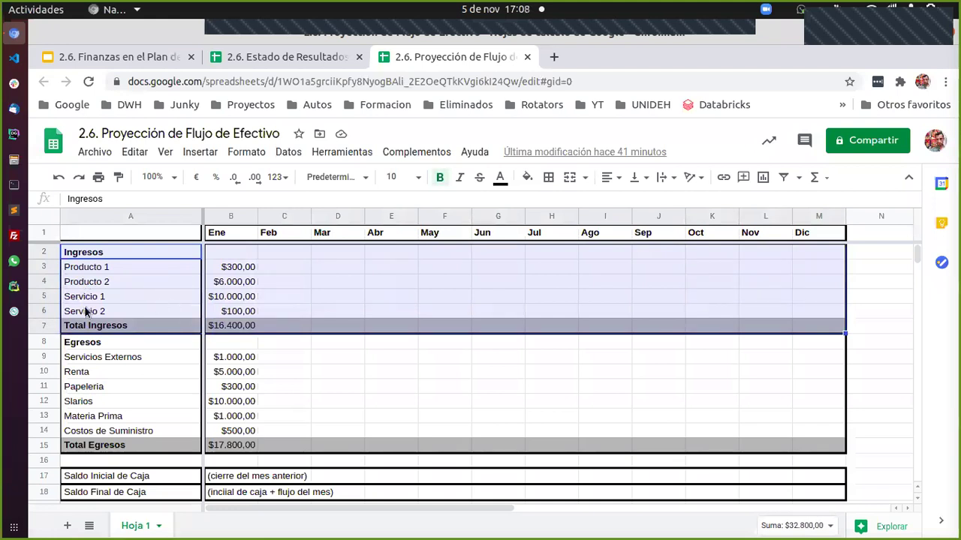
Step: Examine the Egresos section across all months, including the Servicios Externos, Renta and Papeleria rows
click(94, 347)
drag(94, 347, 833, 443)
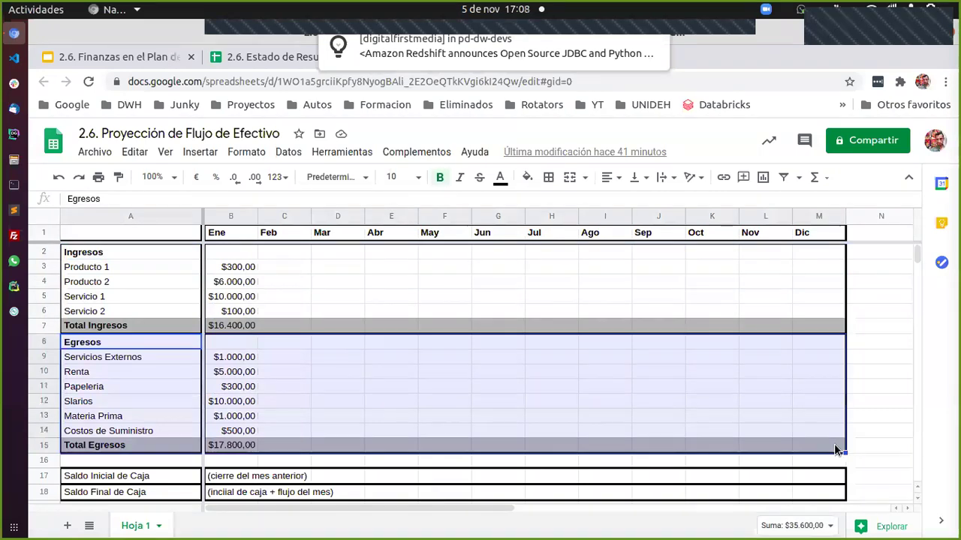
click(653, 43)
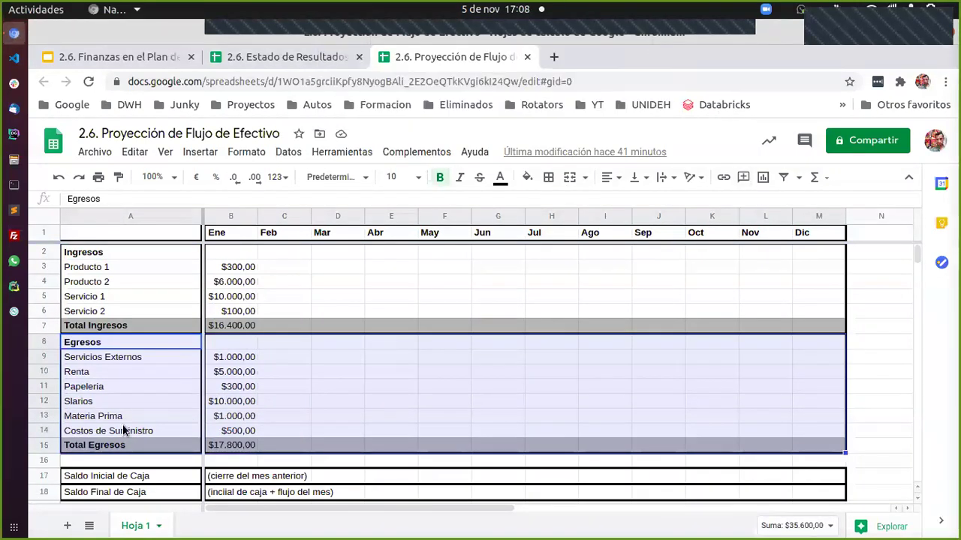
scroll(124, 414, down, 1)
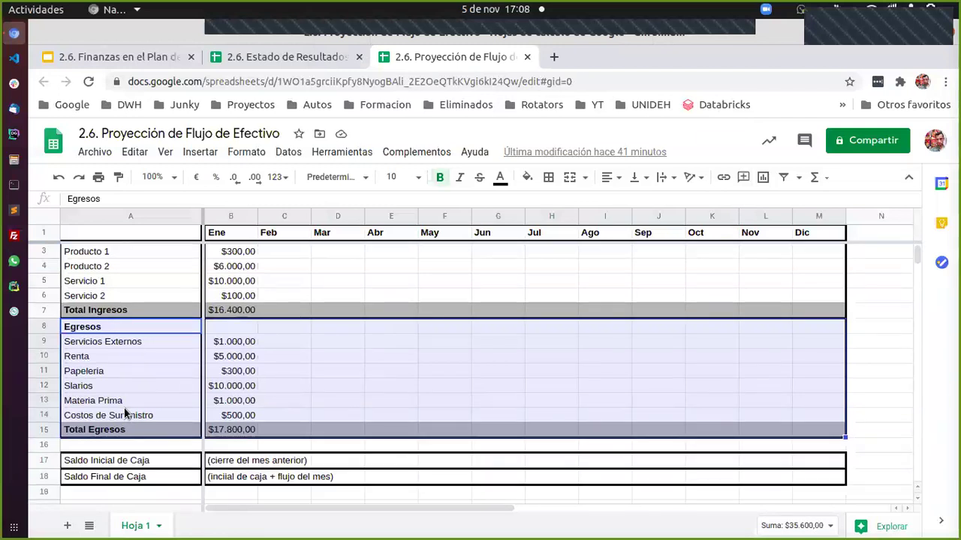
click(117, 347)
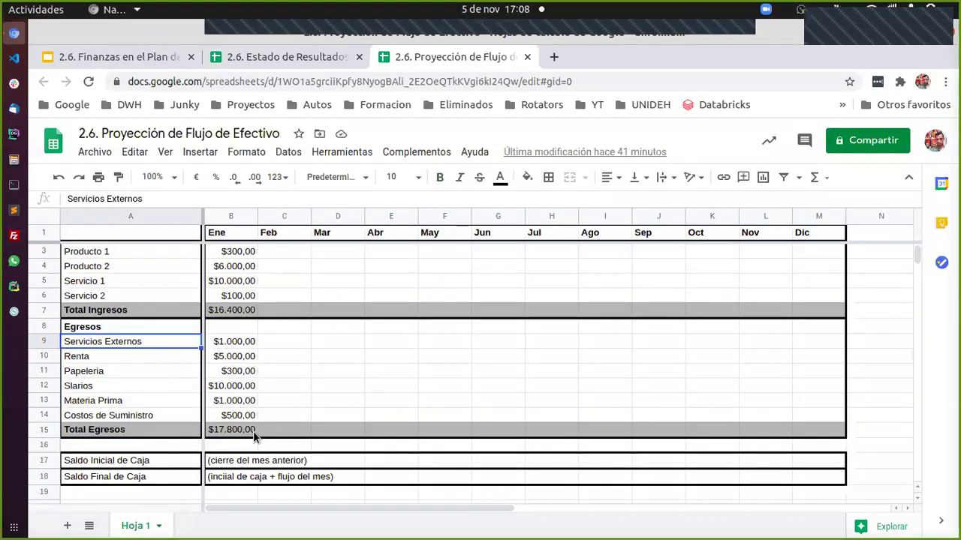
scroll(156, 390, up, 1)
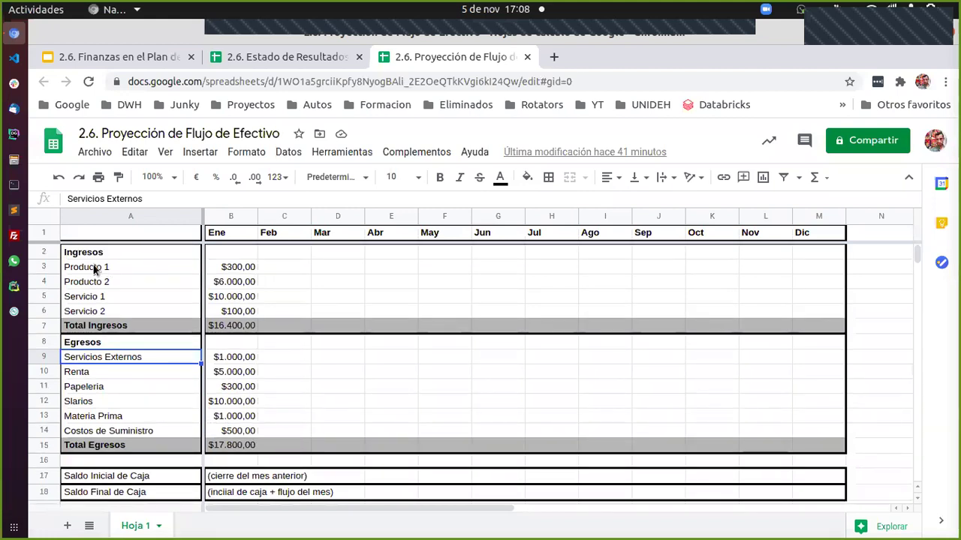
drag(85, 270, 99, 310)
click(102, 357)
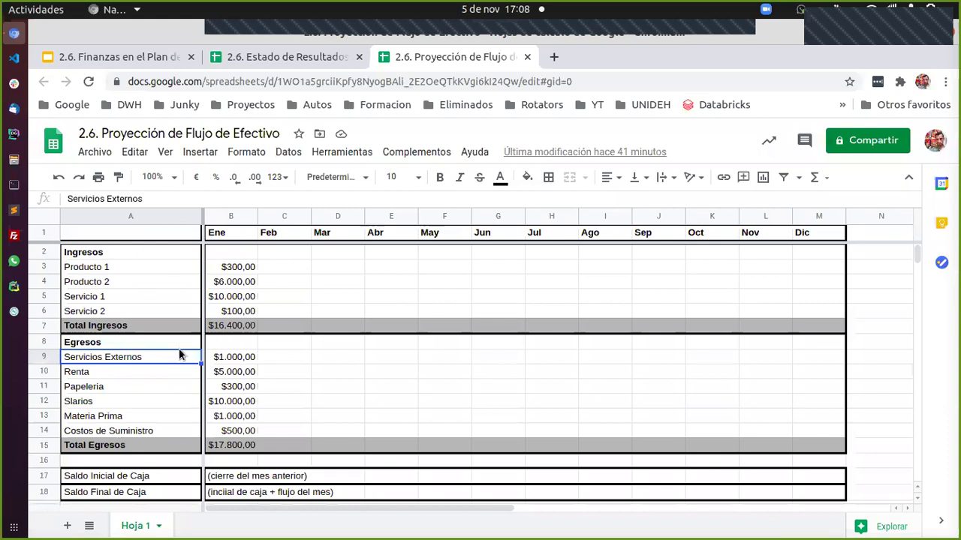
click(252, 358)
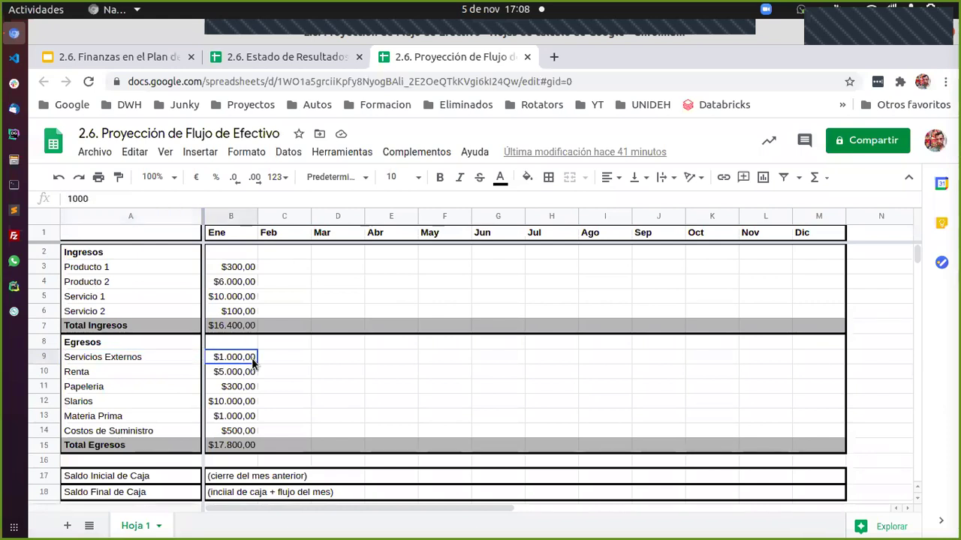
click(96, 375)
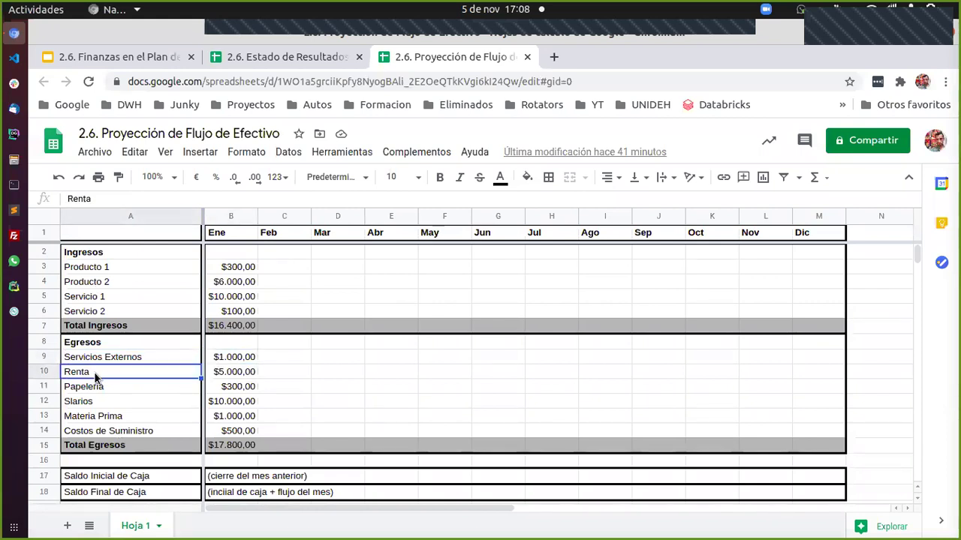
click(156, 389)
Step: Correct the misspelled Slarios label in the Egresos section to Salarios
click(128, 404)
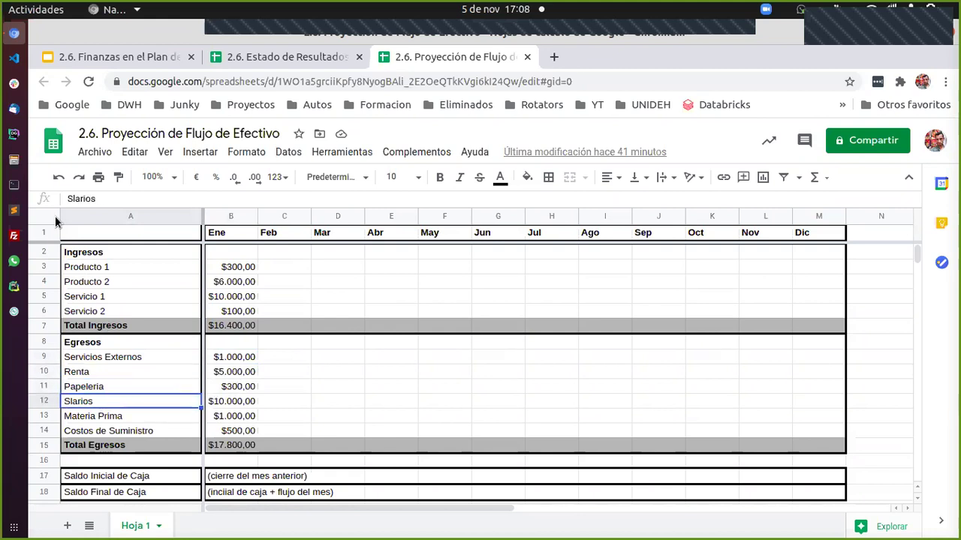
click(69, 199)
text(a)
click(195, 420)
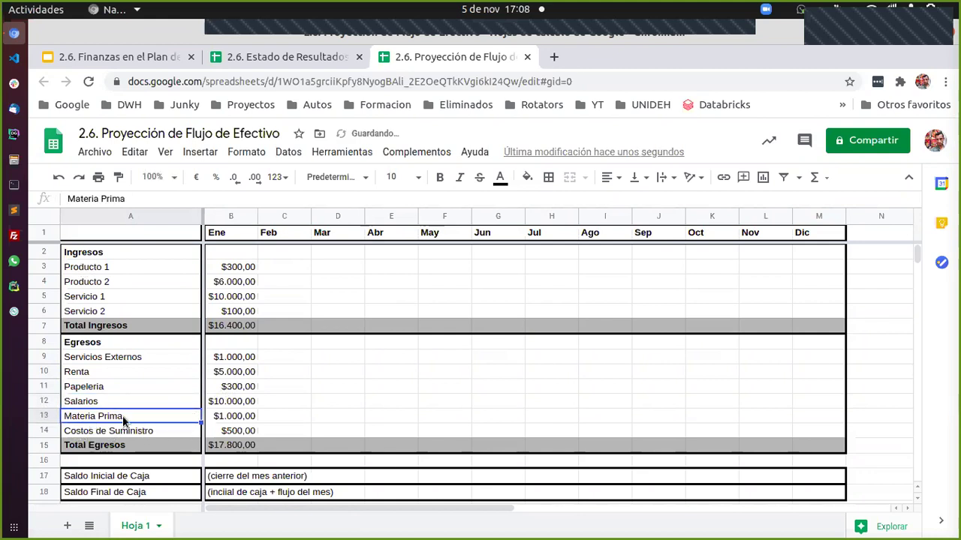
Step: Review the Materia Prima and Costos de Suministro rows and inspect the January Total Ingresos and Total Egresos formulas
click(263, 418)
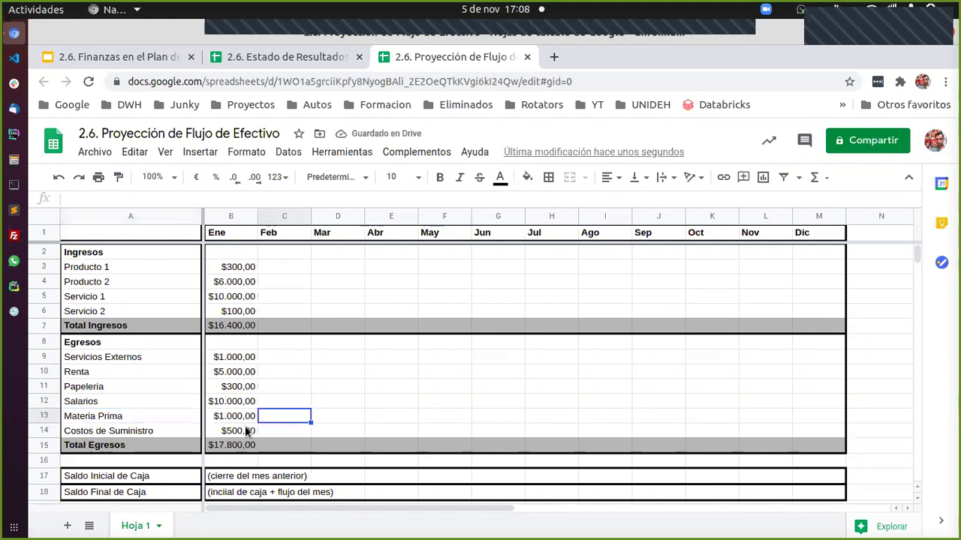
click(139, 434)
click(240, 434)
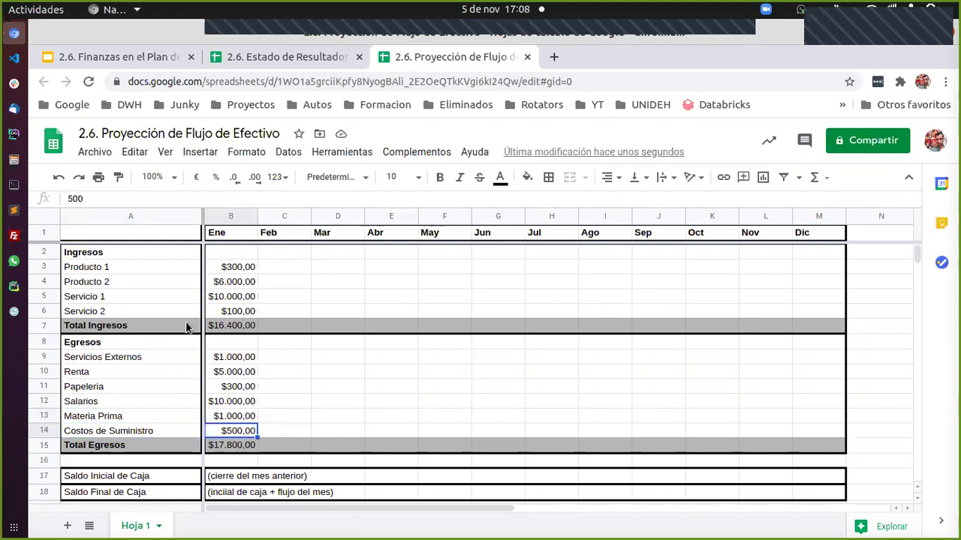
click(230, 331)
drag(119, 254, 129, 315)
click(132, 327)
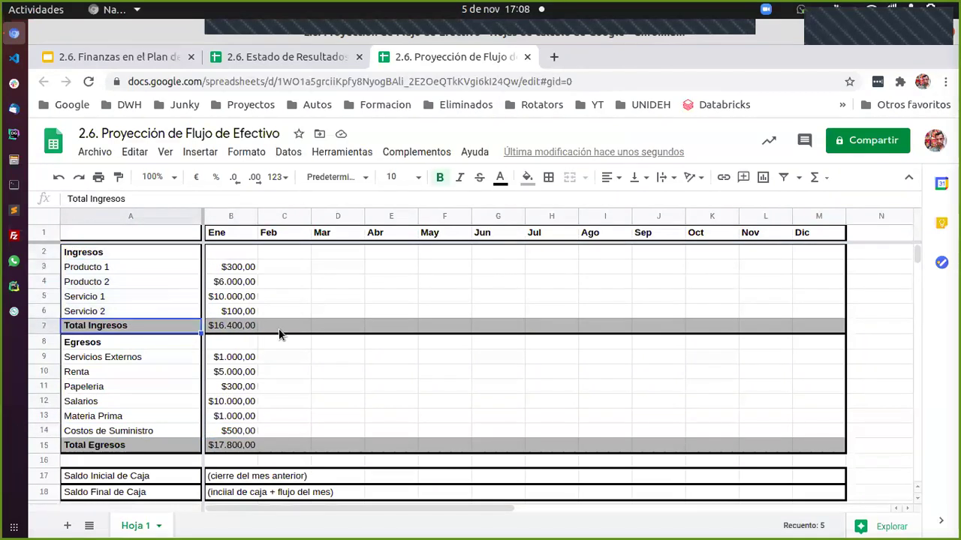
click(232, 329)
click(218, 447)
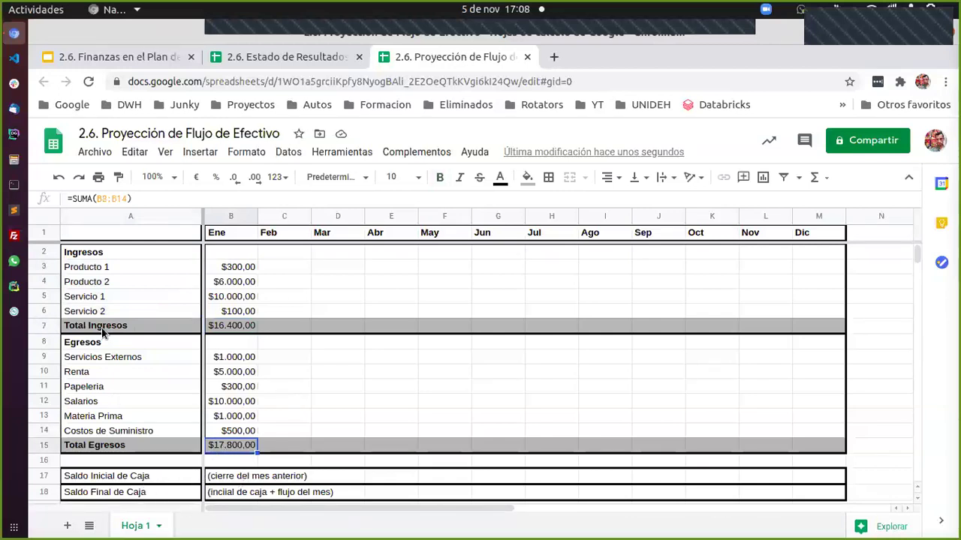
Step: Examine the Saldo Inicial de Caja and Saldo Final de Caja rows and the description each has under January
click(149, 479)
click(146, 493)
click(150, 478)
scroll(247, 355, down, 2)
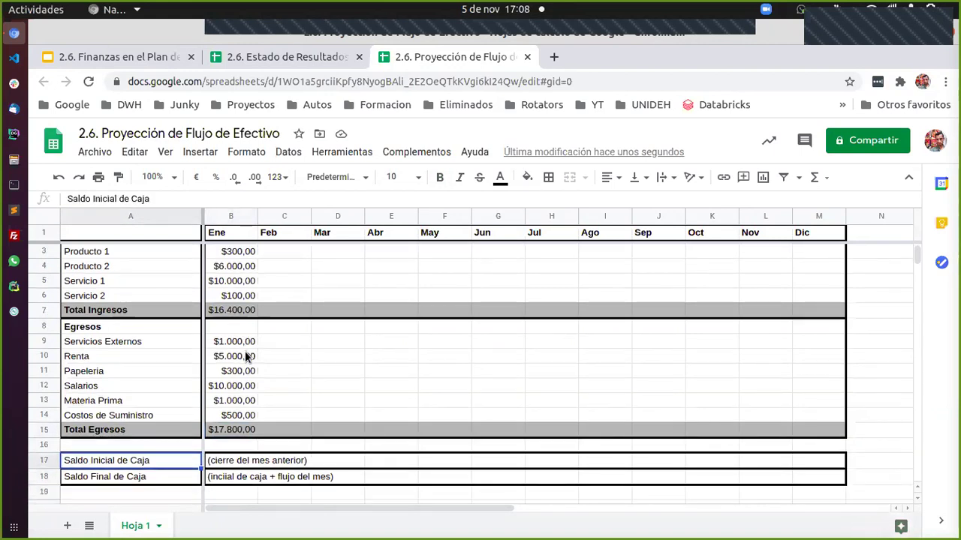
scroll(247, 356, up, 1)
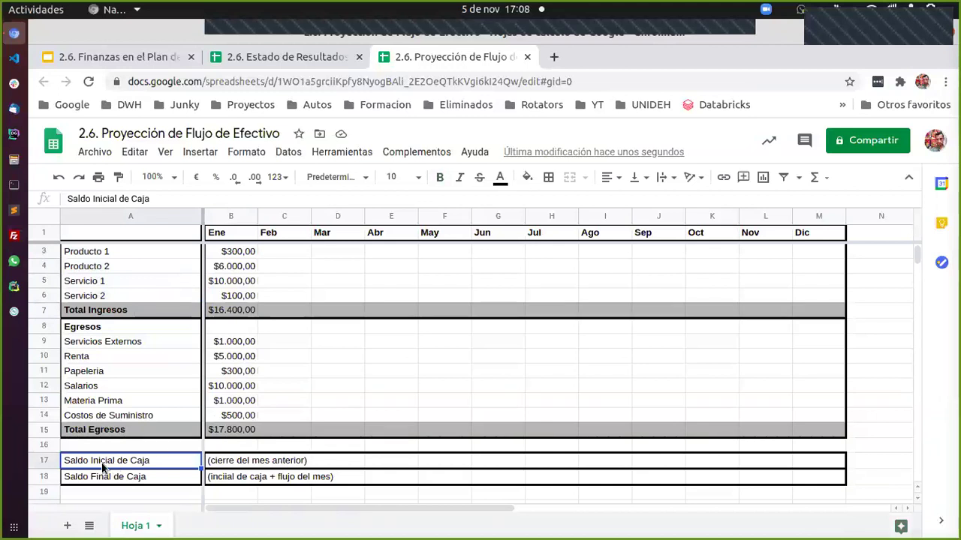
click(231, 237)
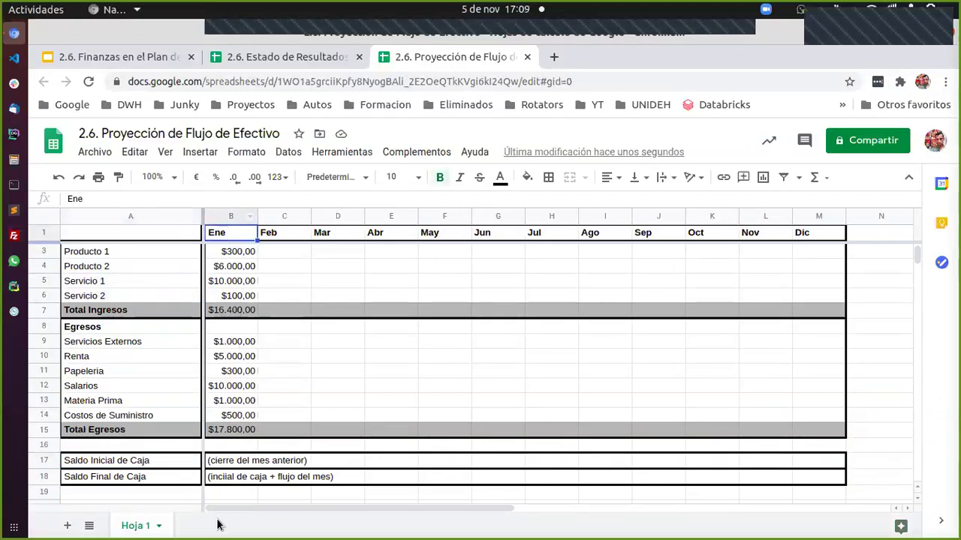
click(107, 481)
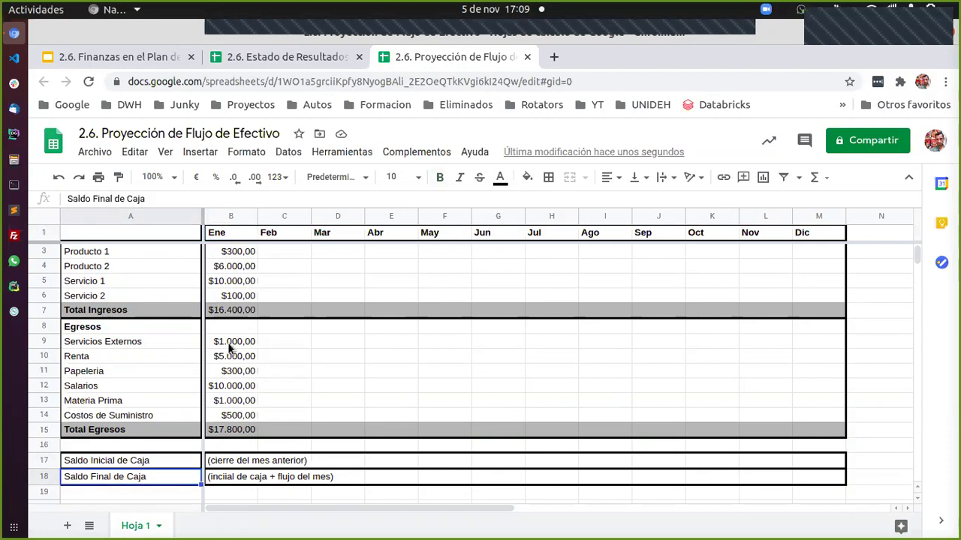
click(235, 480)
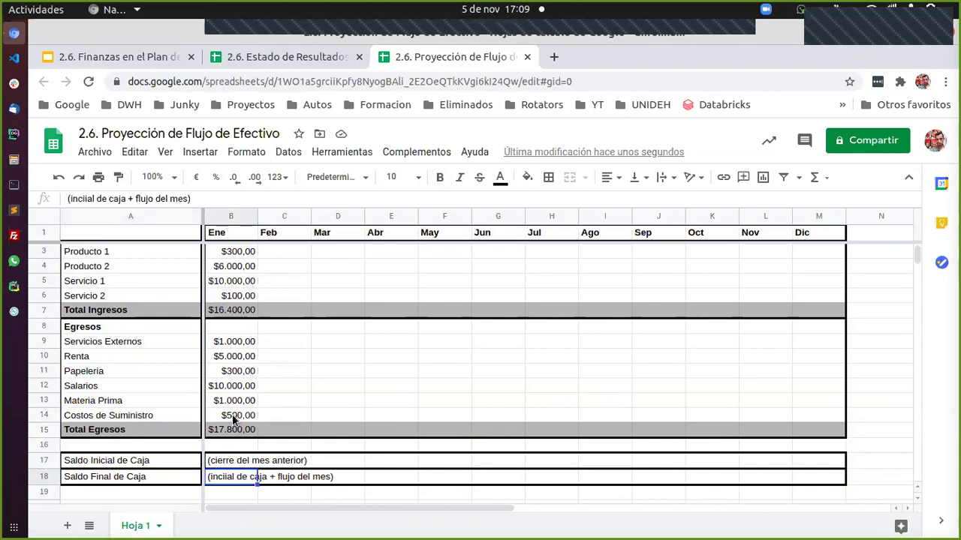
click(229, 463)
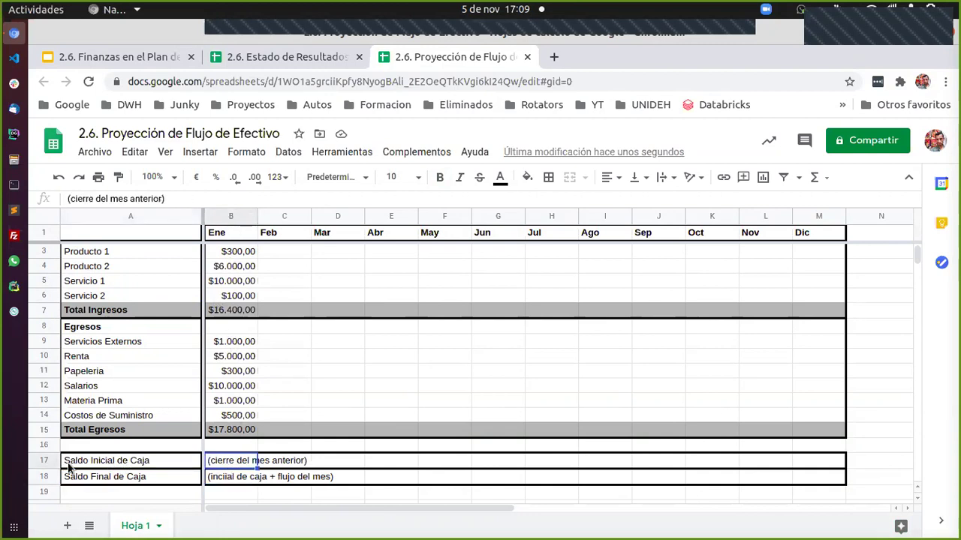
click(75, 467)
click(224, 467)
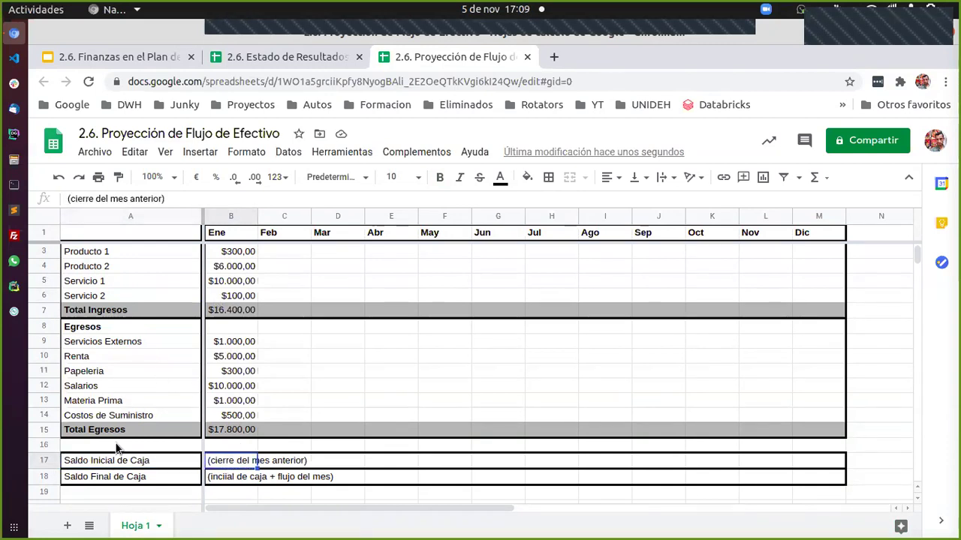
click(228, 480)
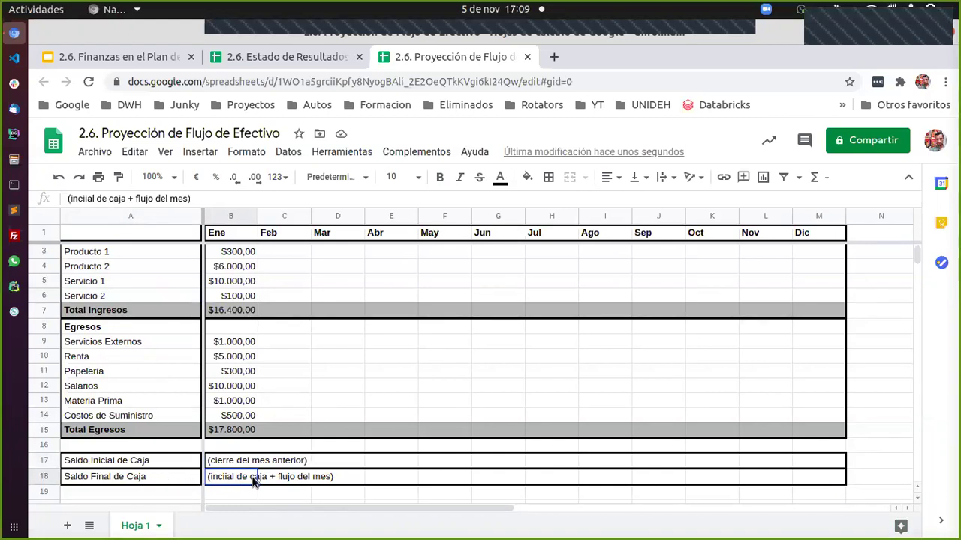
Step: Compare the January Total Egresos and Total Ingresos formulas, and check the Saldo Inicial de Caja entry
click(229, 433)
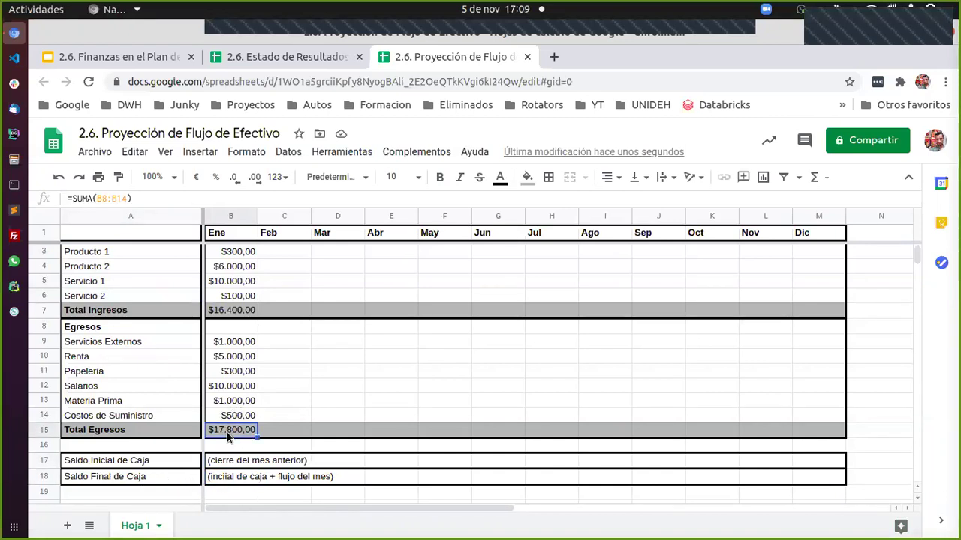
click(225, 312)
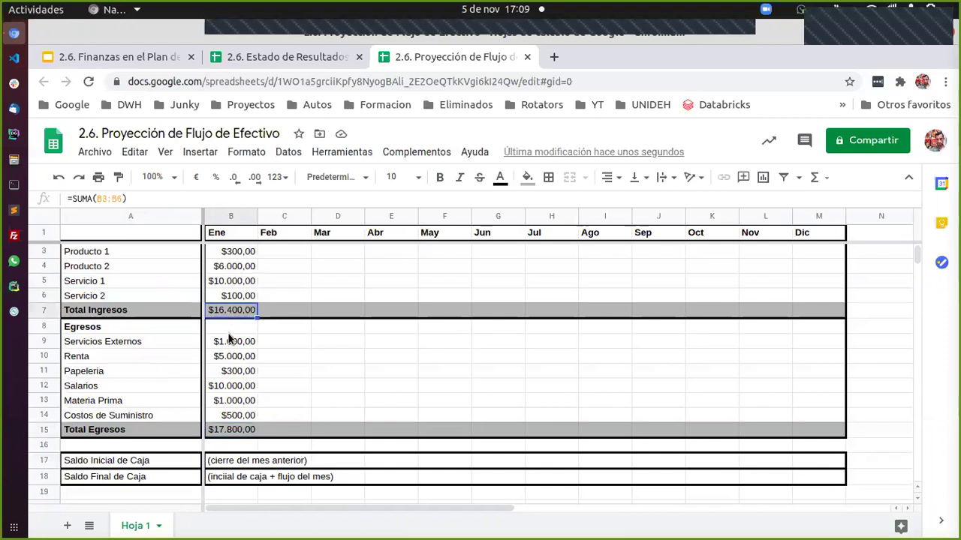
click(223, 430)
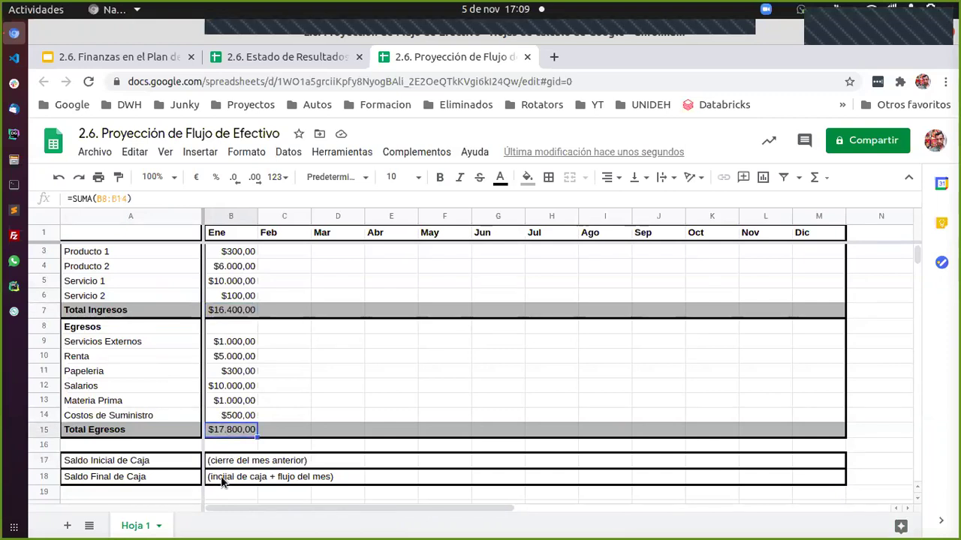
click(217, 463)
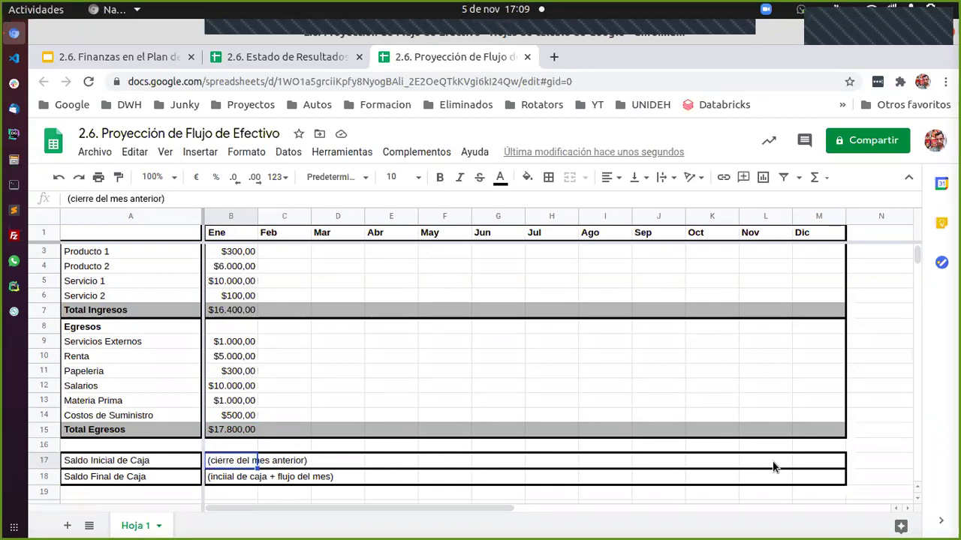
Step: Review the product and service income rows and their amounts from January through December
scroll(236, 337, up, 1)
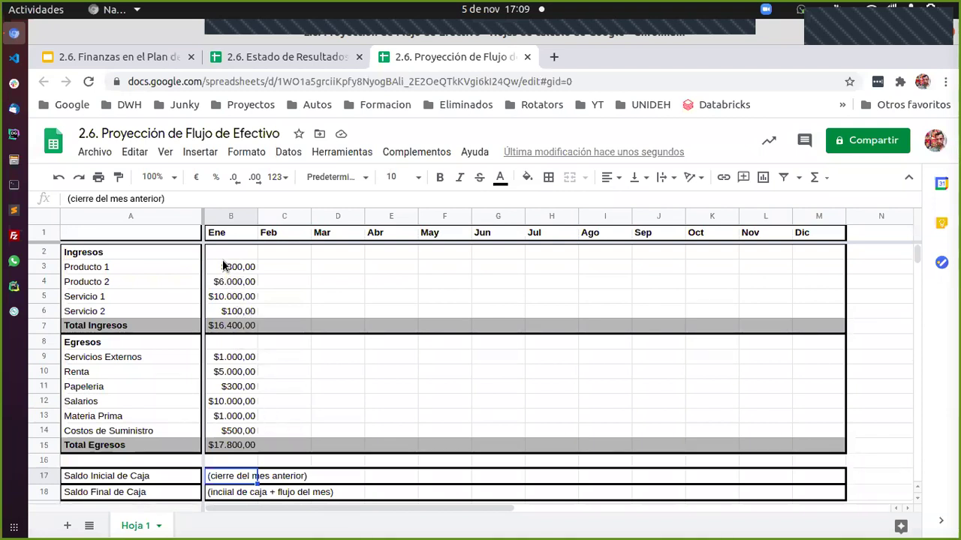
click(138, 237)
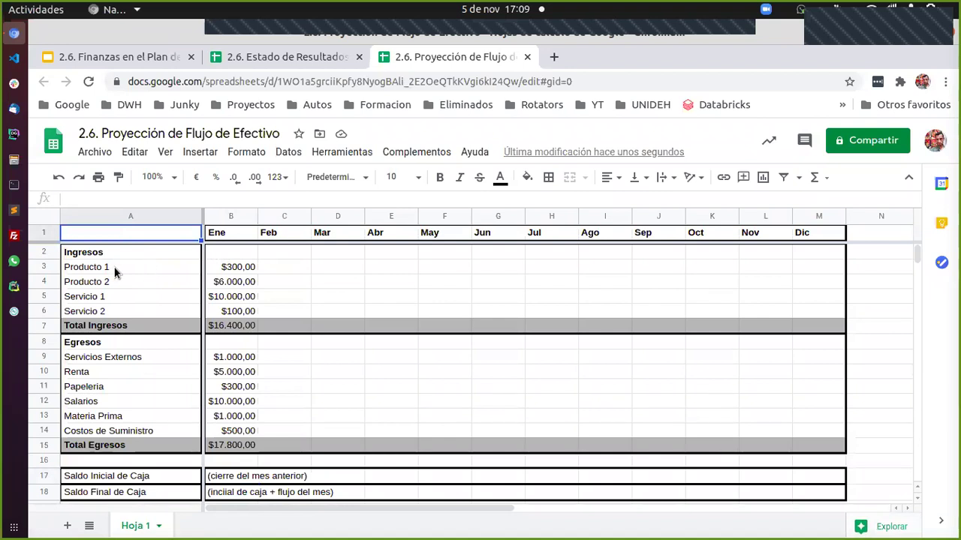
drag(105, 270, 105, 311)
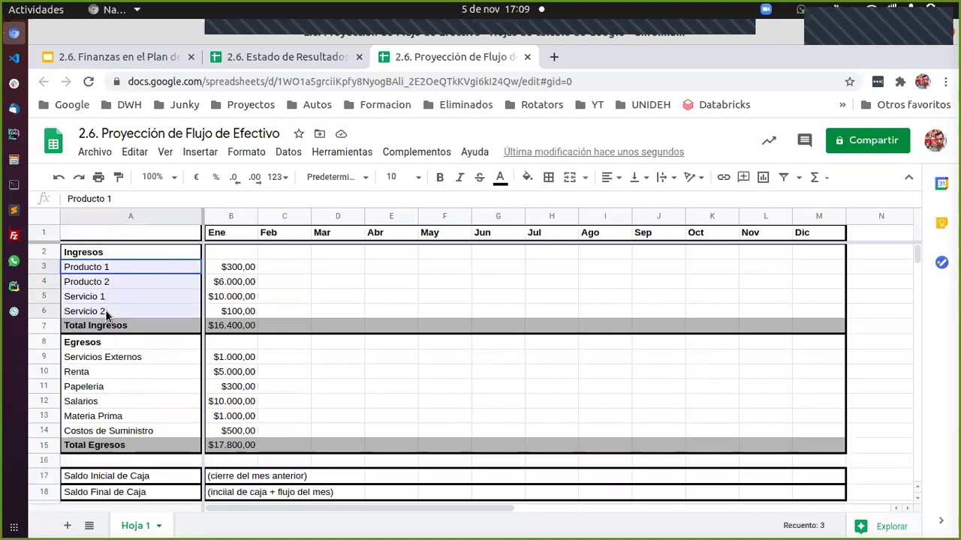
click(231, 266)
drag(246, 298, 830, 305)
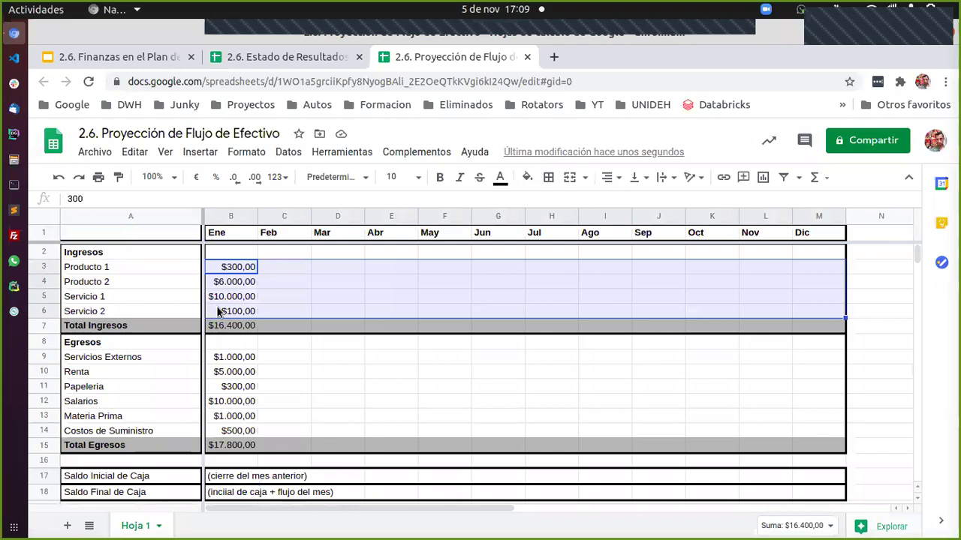
Step: Review the product and service income amounts across all months, and the expense rows from Servicios Externos to Costos de Suministro
click(234, 311)
drag(232, 267, 805, 315)
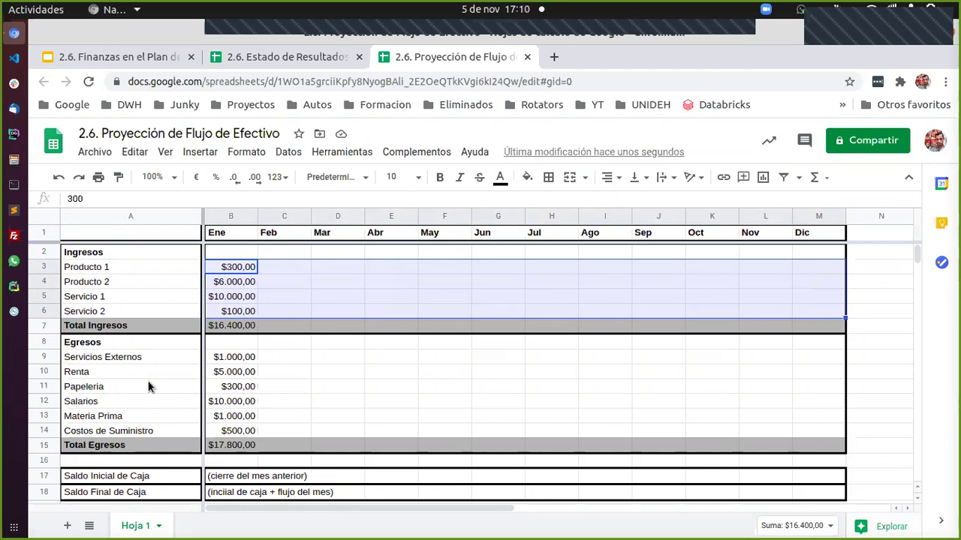
drag(83, 363, 830, 430)
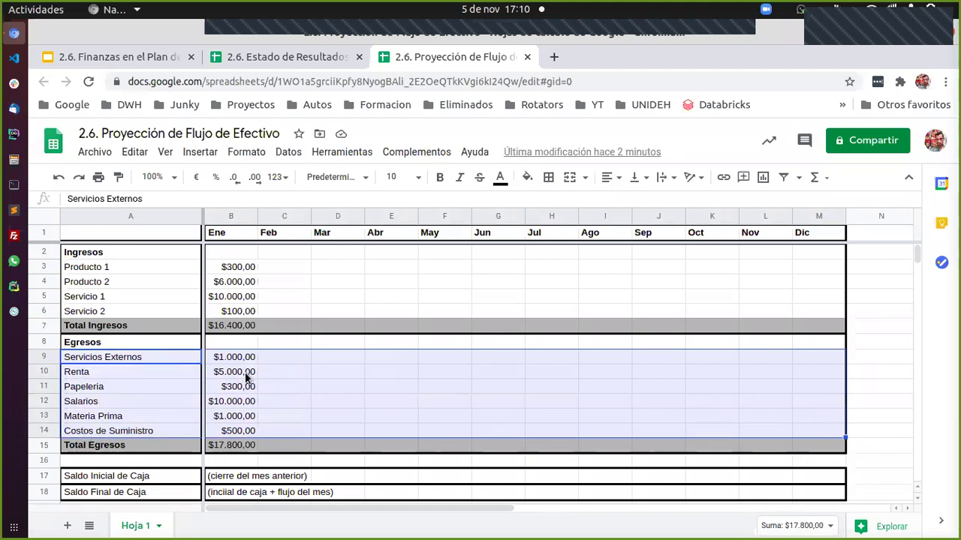
drag(93, 364, 103, 436)
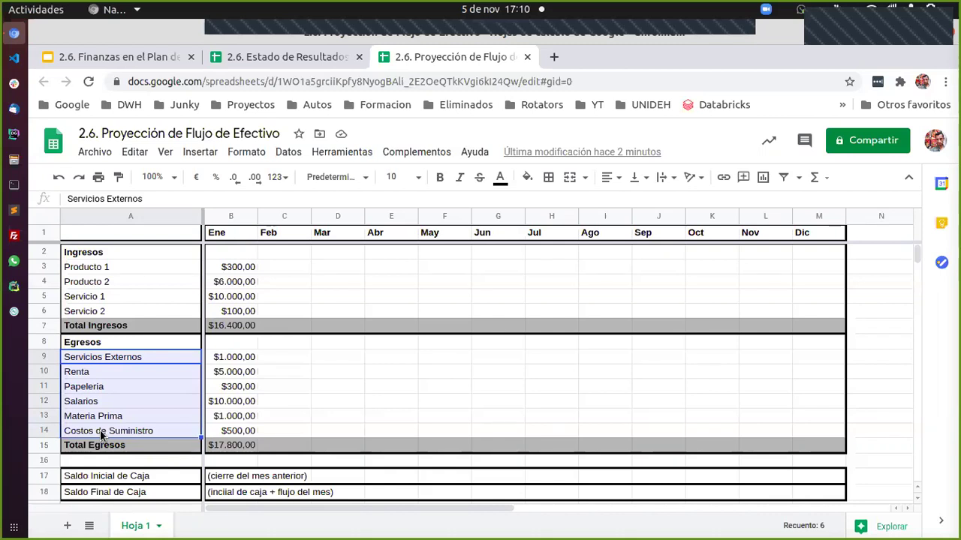
Step: Check the slide listing the three main financial sections and glance at the Estado de Resultados spreadsheet, returning to the cash flow projection
click(126, 58)
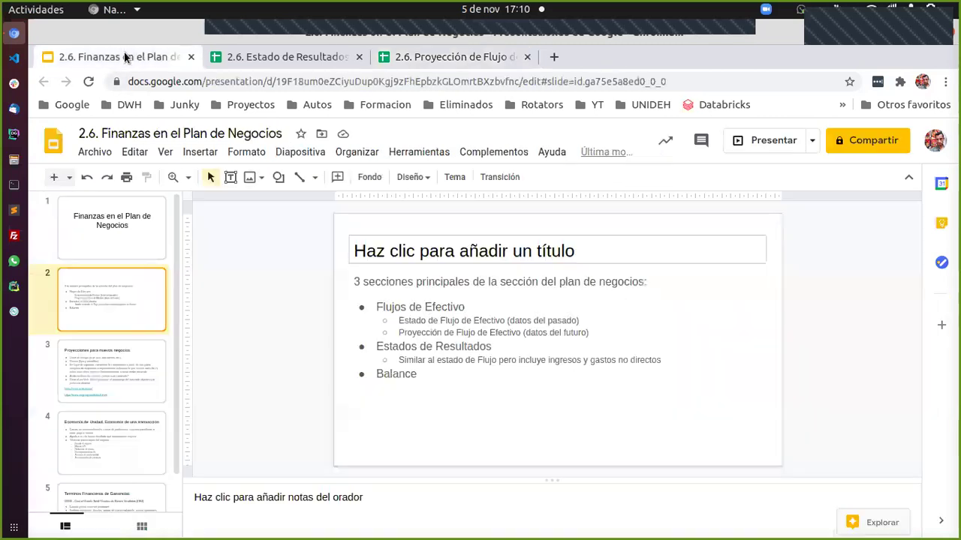
click(446, 59)
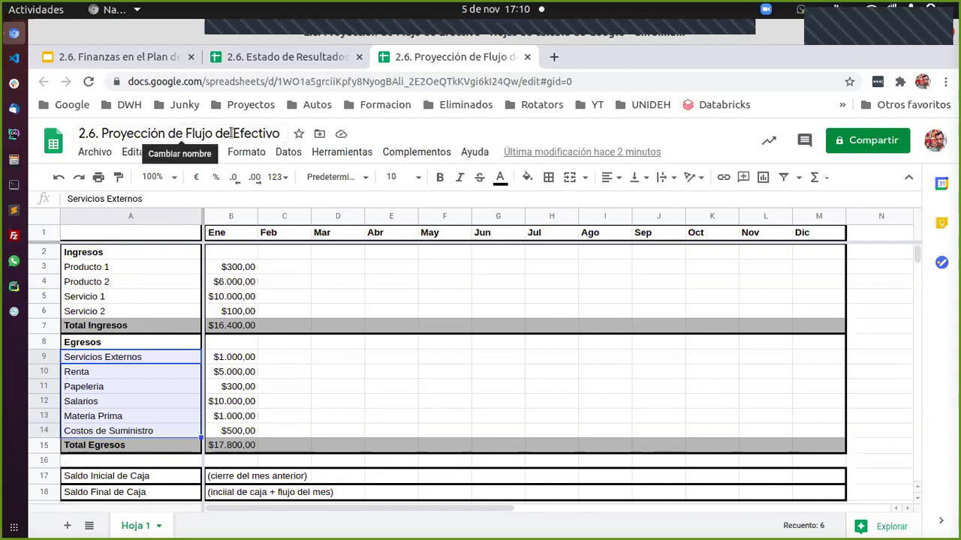
click(274, 55)
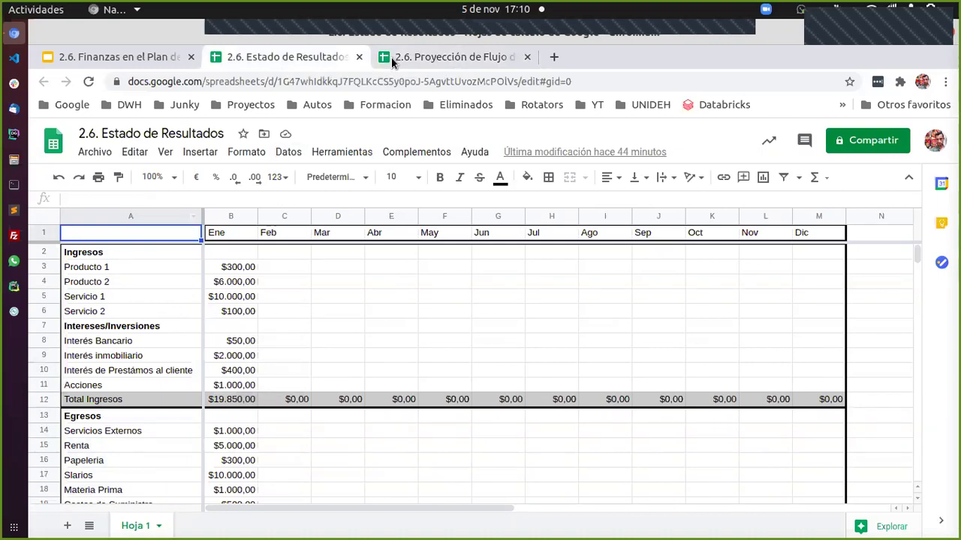
click(425, 57)
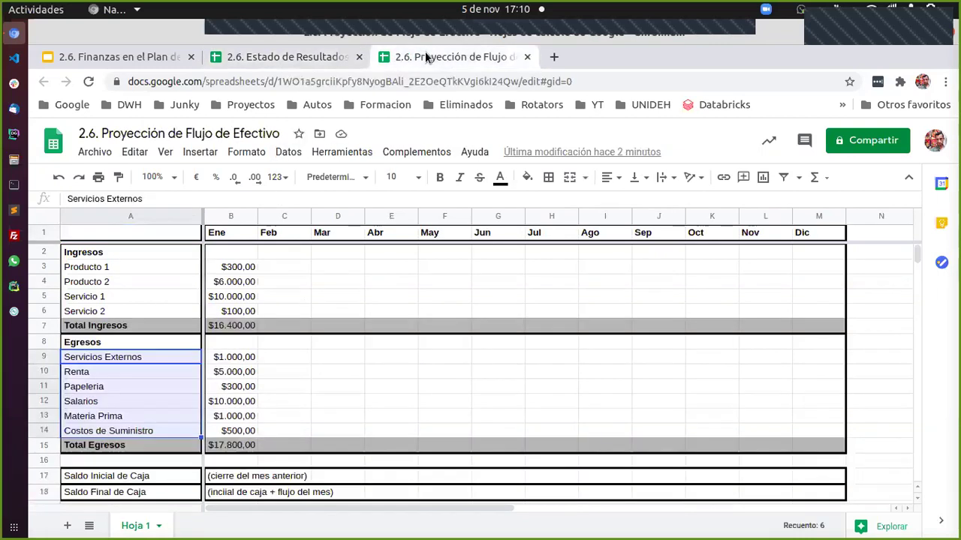
Step: Examine the January Total Ingresos and Total Egresos cells together and individually in the cash flow projection
click(230, 328)
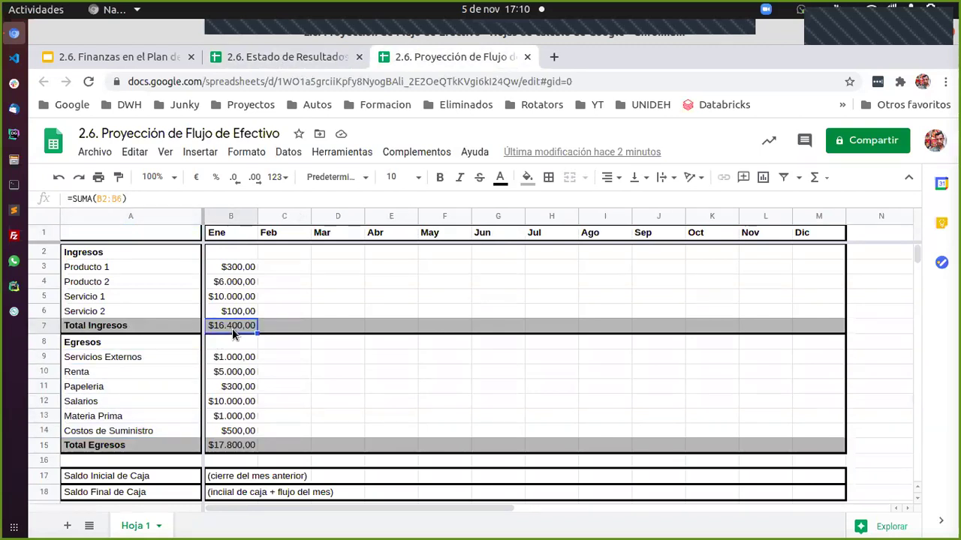
ctrl+click(235, 445)
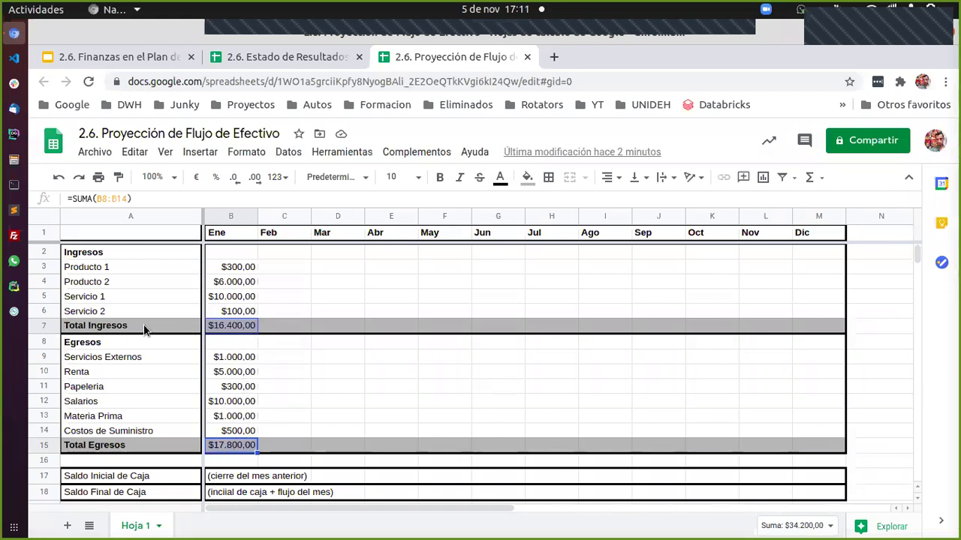
click(231, 327)
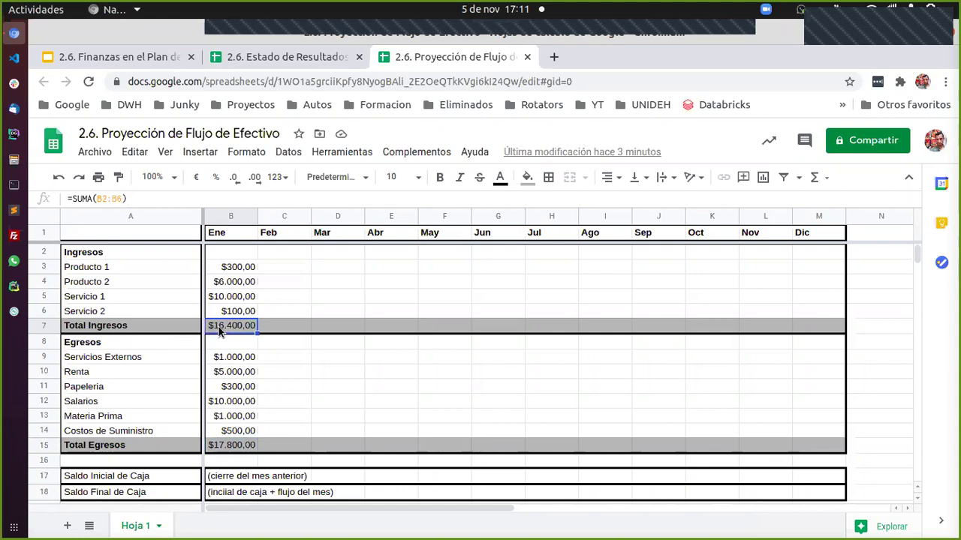
click(218, 447)
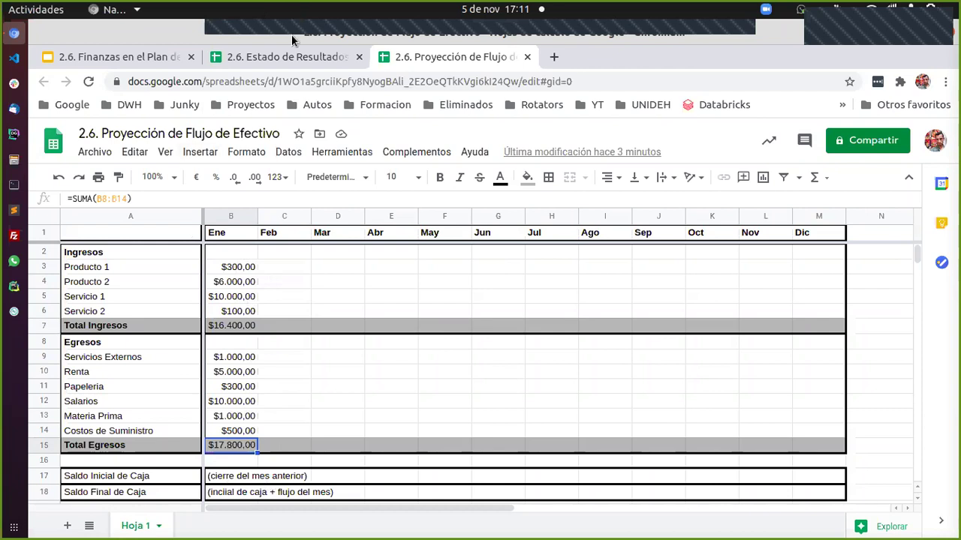
Step: Switch to the Estado de Resultados spreadsheet and review its Ingresos and Intereses/Inversiones rows from January through December
click(289, 60)
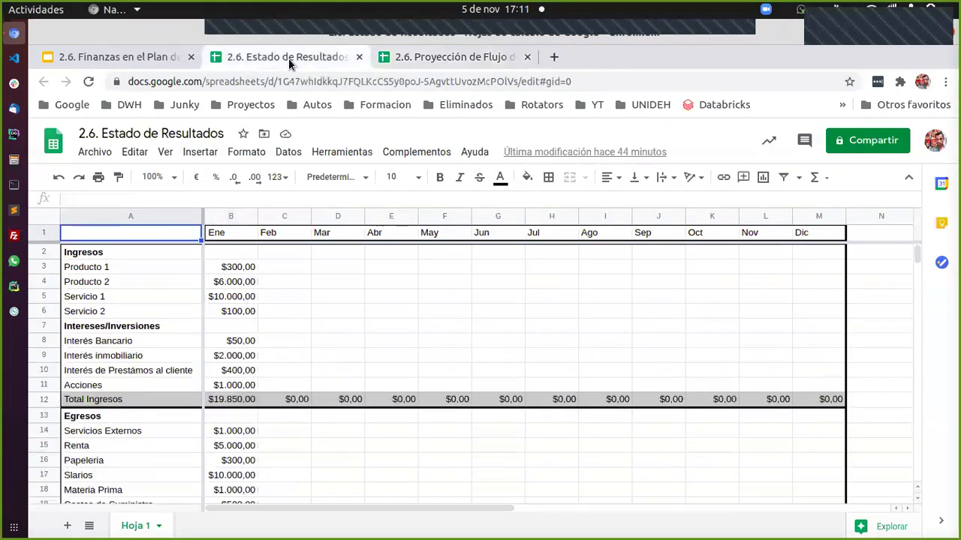
click(106, 255)
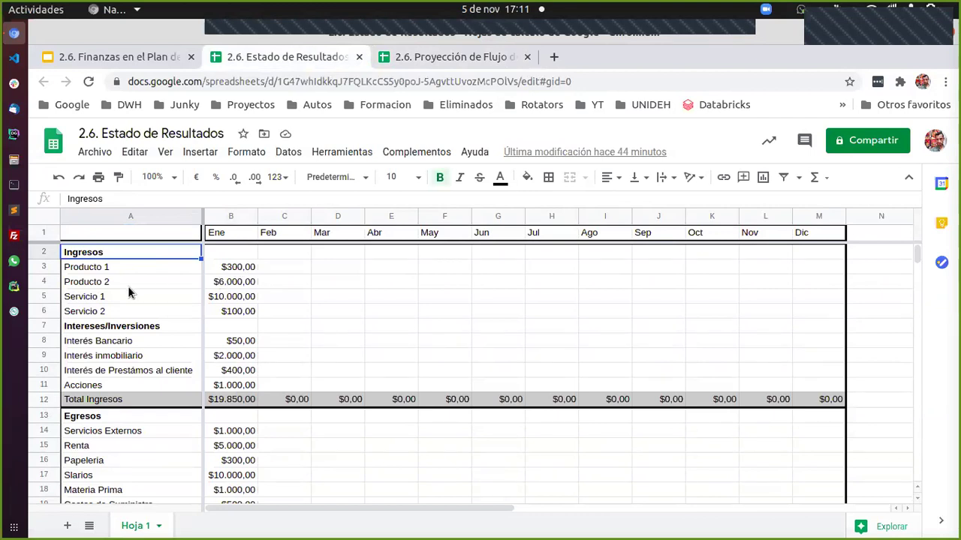
drag(96, 272, 830, 313)
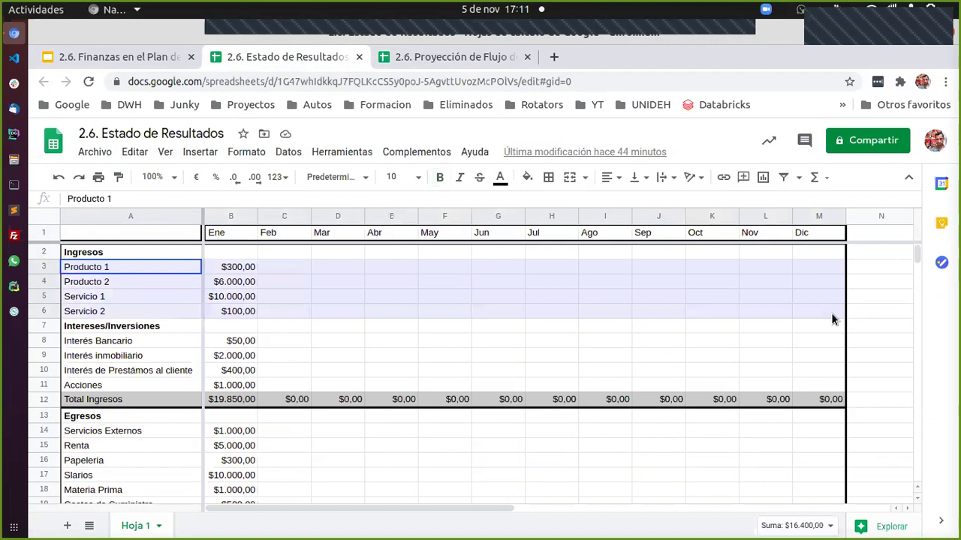
click(104, 330)
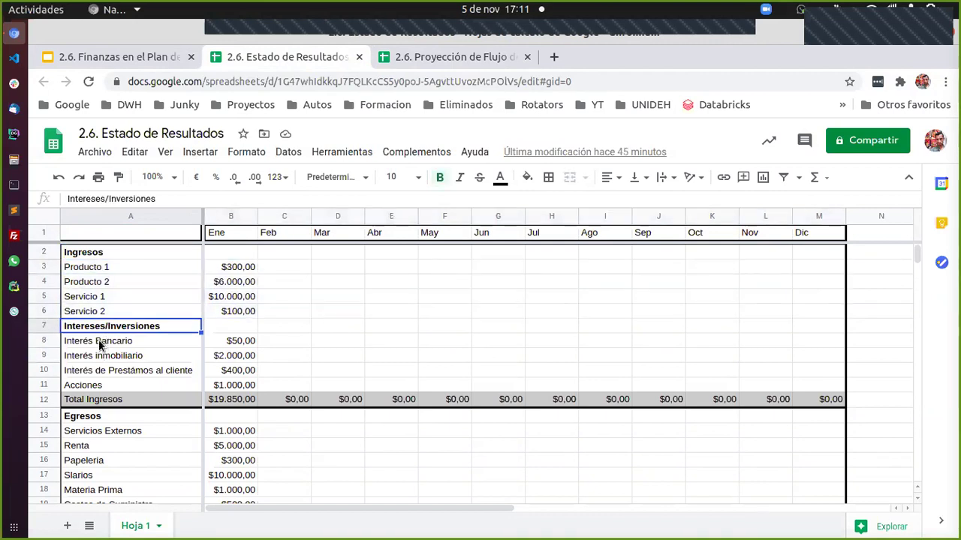
click(99, 343)
drag(99, 344, 833, 387)
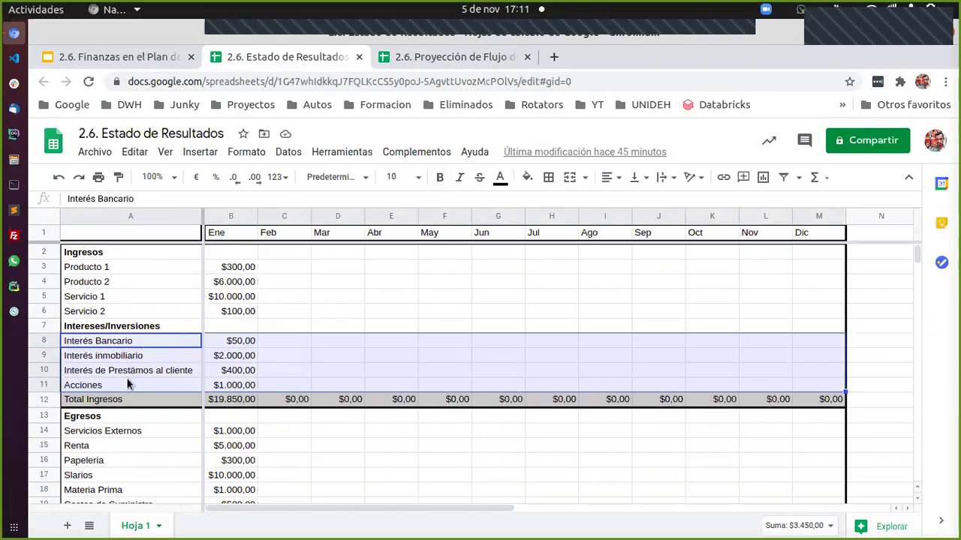
Step: Go through the Intereses/Inversiones entries one by one, from Interés Bancario and its January amount down to Acciones
click(151, 340)
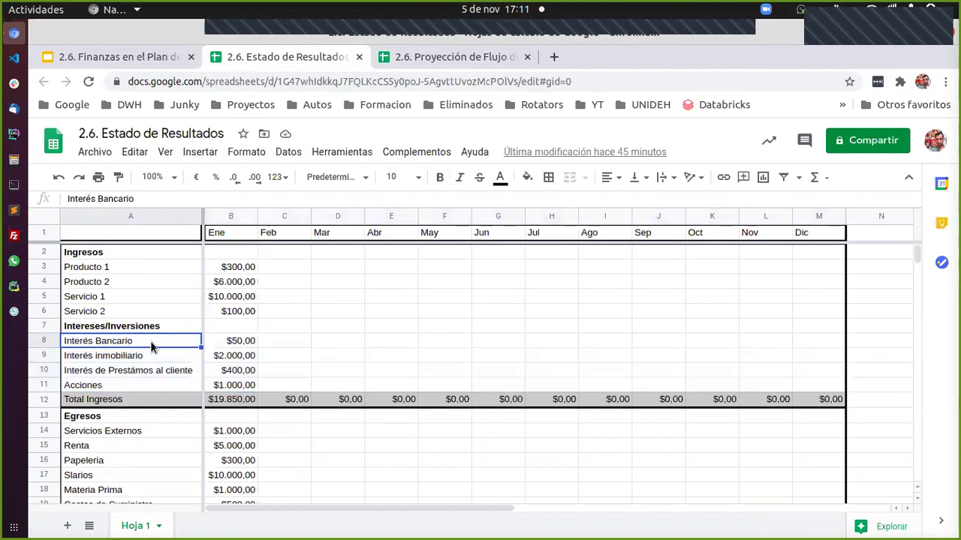
click(239, 342)
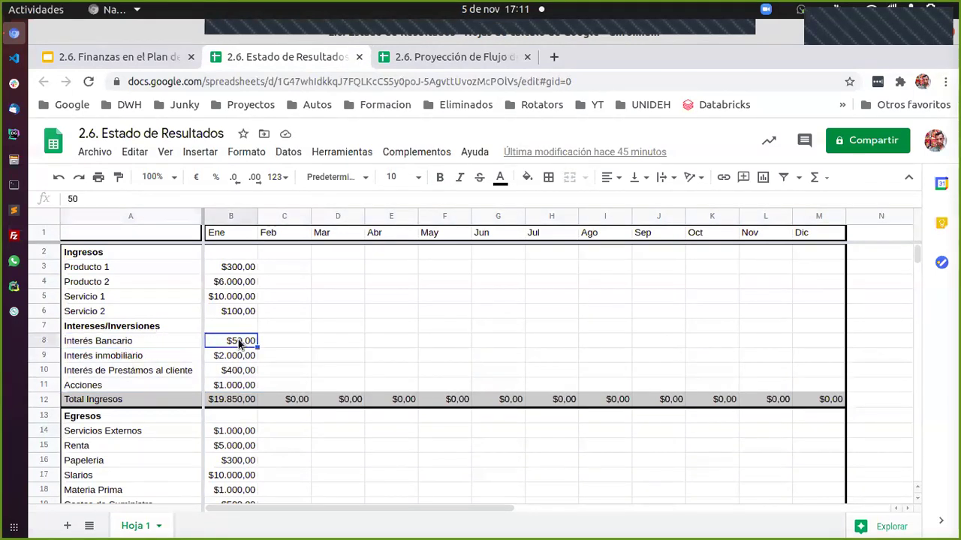
click(156, 342)
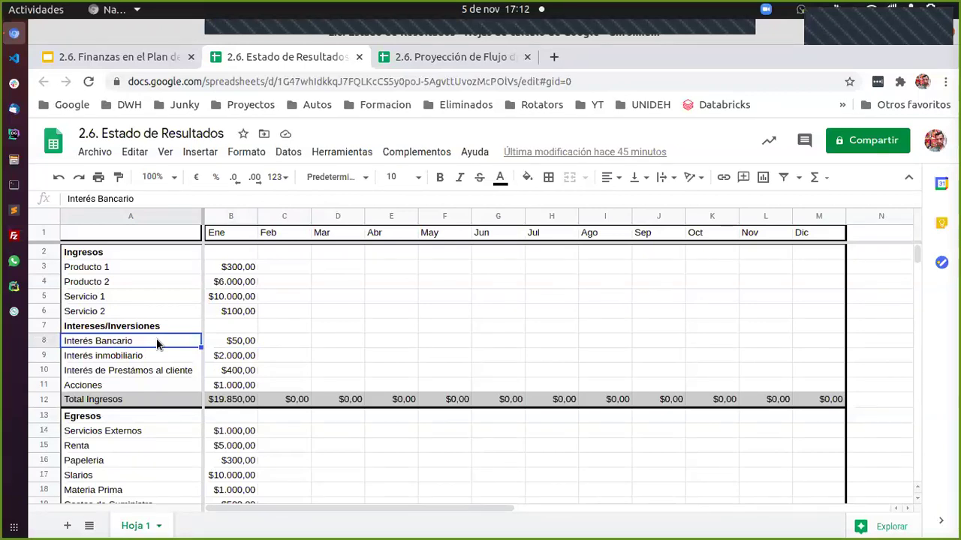
key(Down)
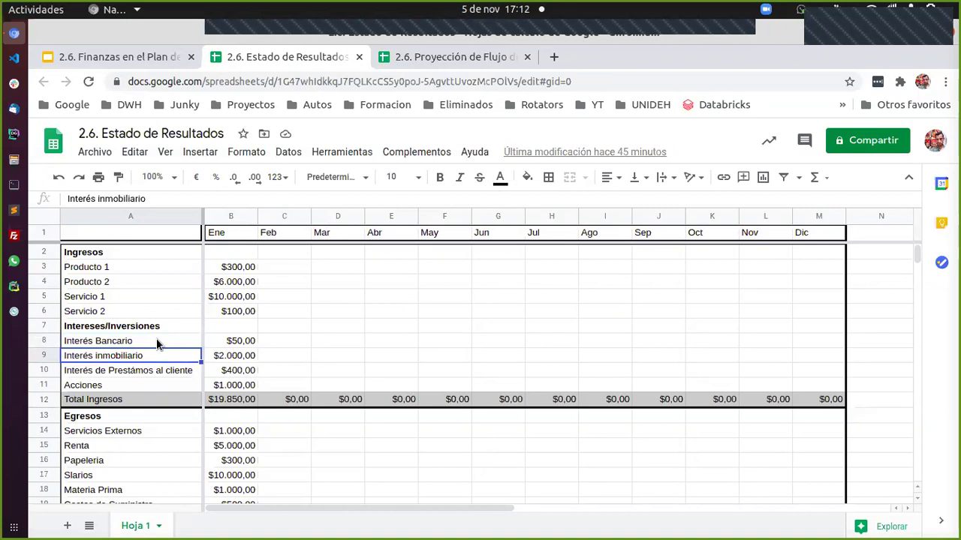
key(Down)
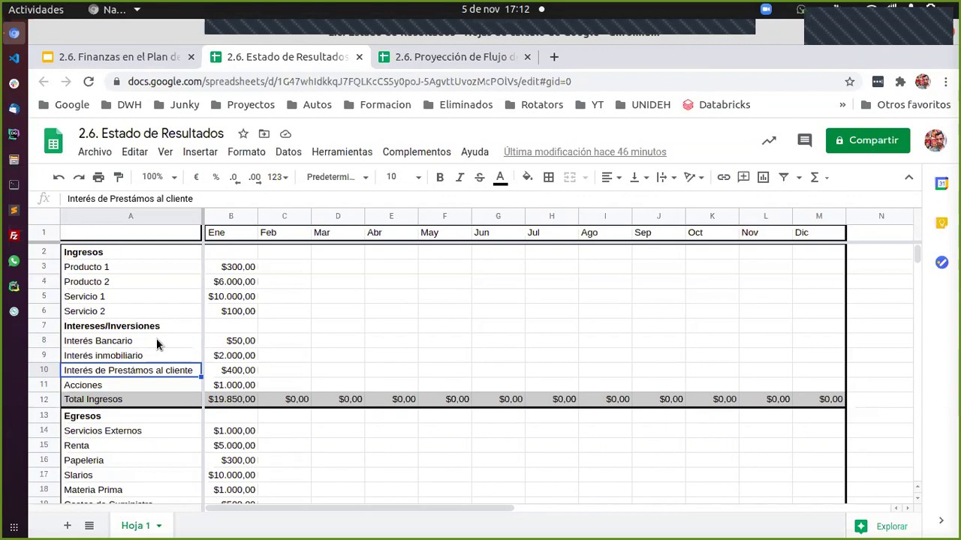
key(Down)
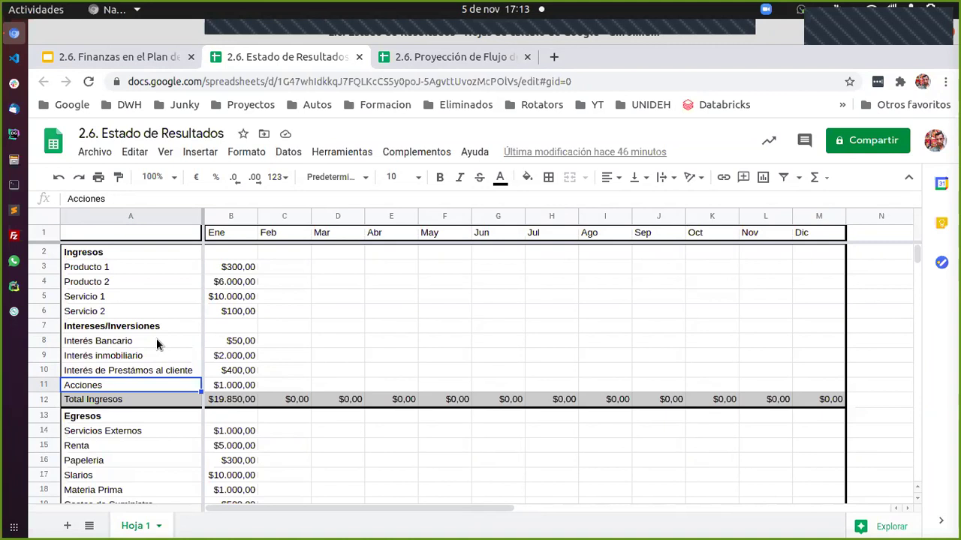
Step: Inspect the January amounts from Interés Bancario to Acciones and the January Total Ingresos formula
key(Right)
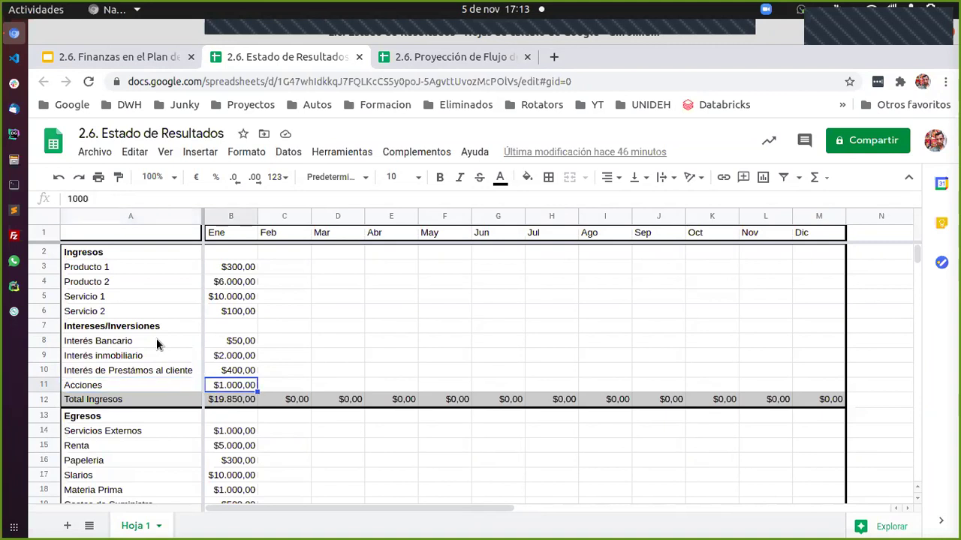
key(shift+Up)
key(shift+Up)
key(shift+Up)
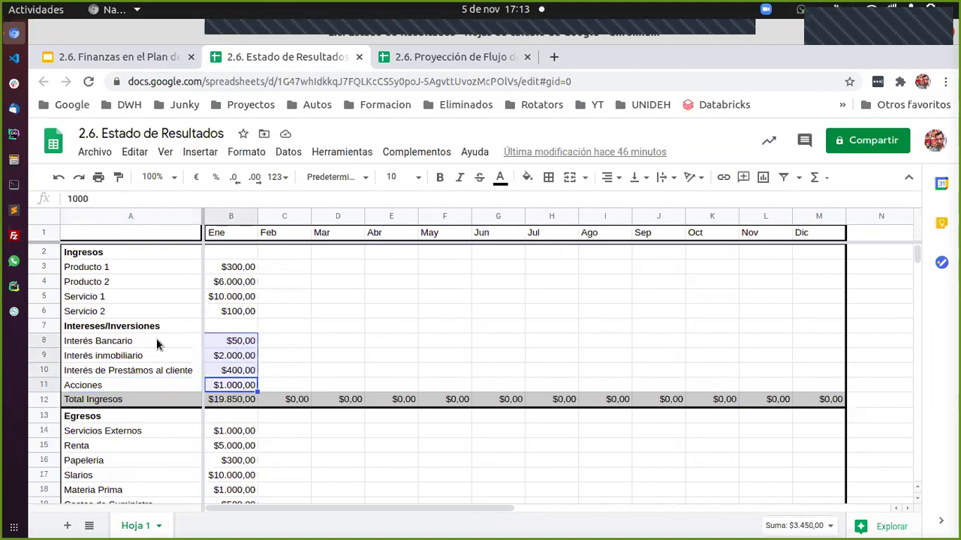
click(150, 369)
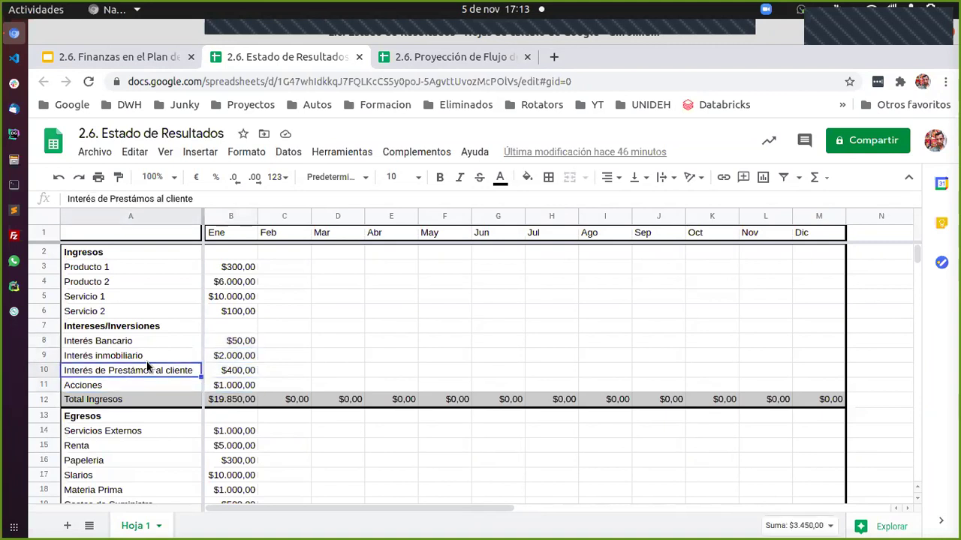
click(235, 399)
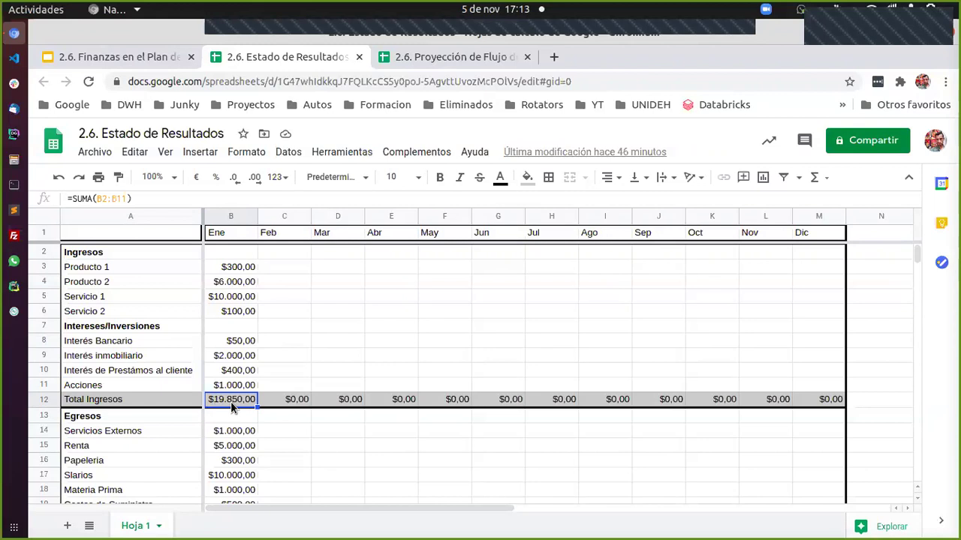
Step: Review the Egresos section and its Partidas No monetarias group, focusing on the Depreciación row
scroll(231, 401, down, 3)
scroll(231, 402, down, 2)
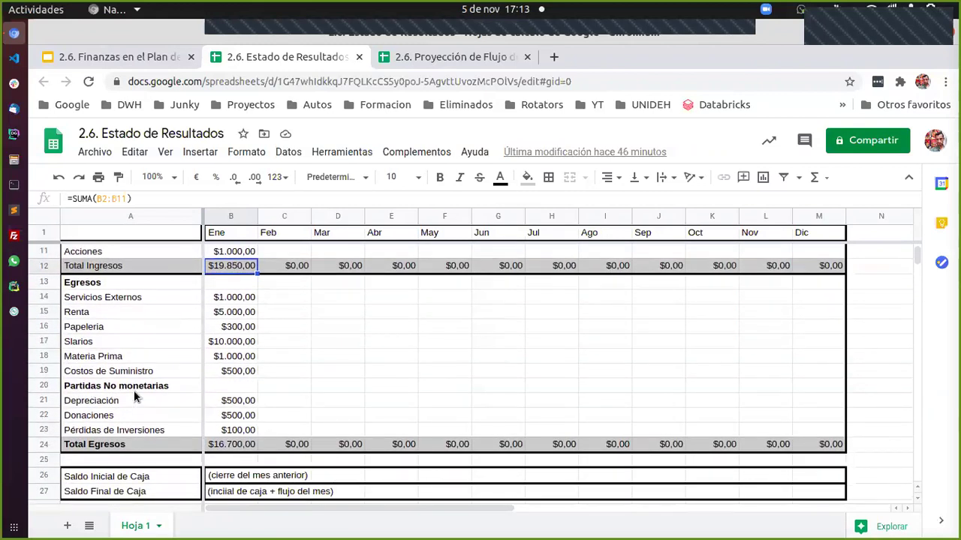
click(84, 386)
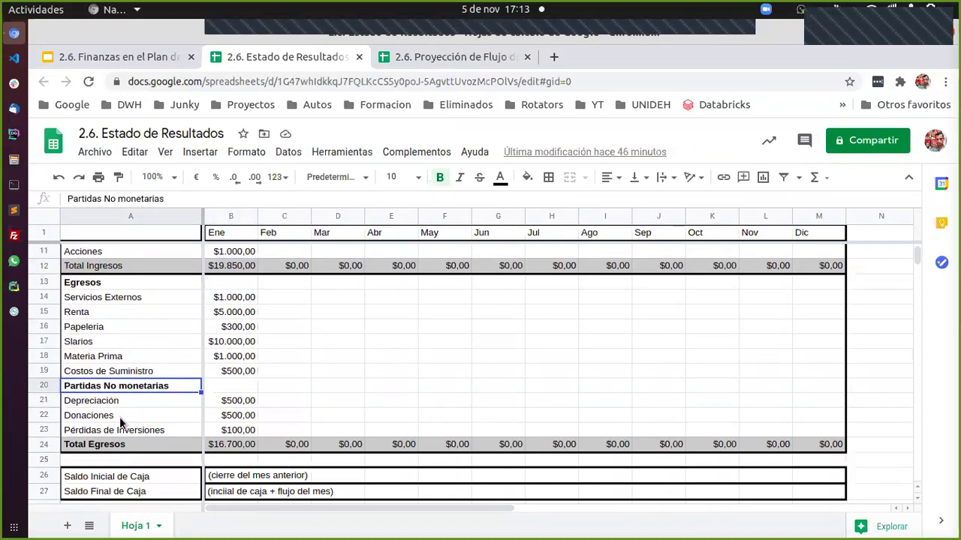
click(140, 401)
scroll(141, 402, down, 1)
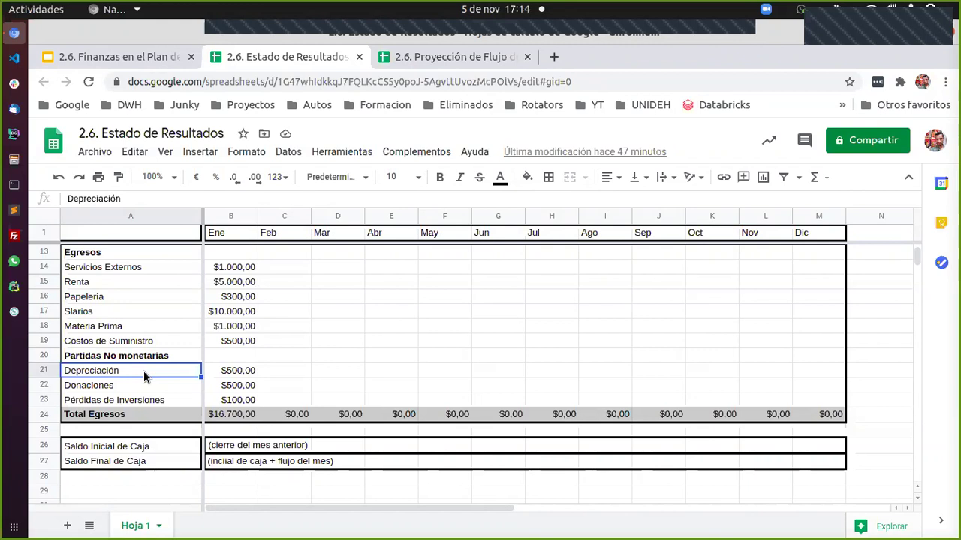
scroll(143, 371, up, 4)
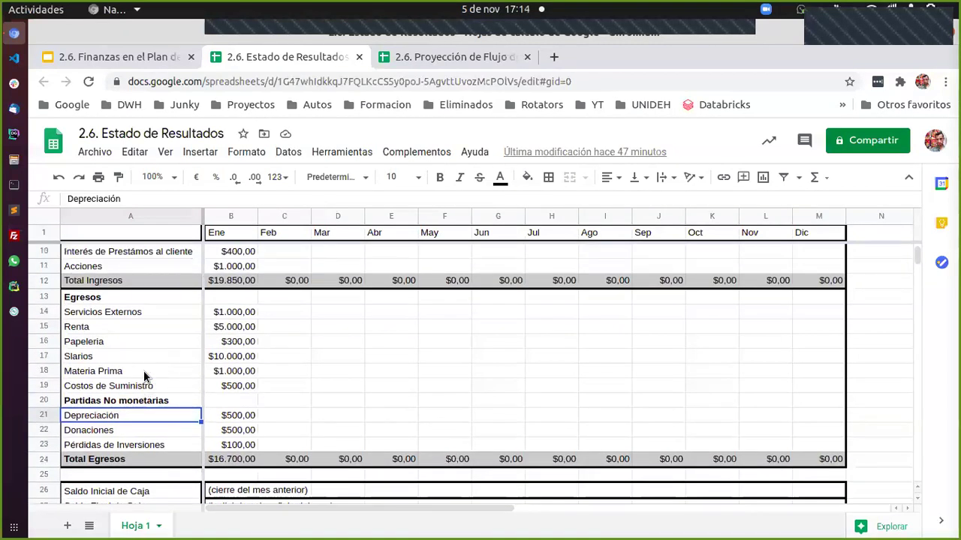
scroll(145, 377, down, 2)
scroll(145, 376, down, 2)
scroll(143, 371, down, 1)
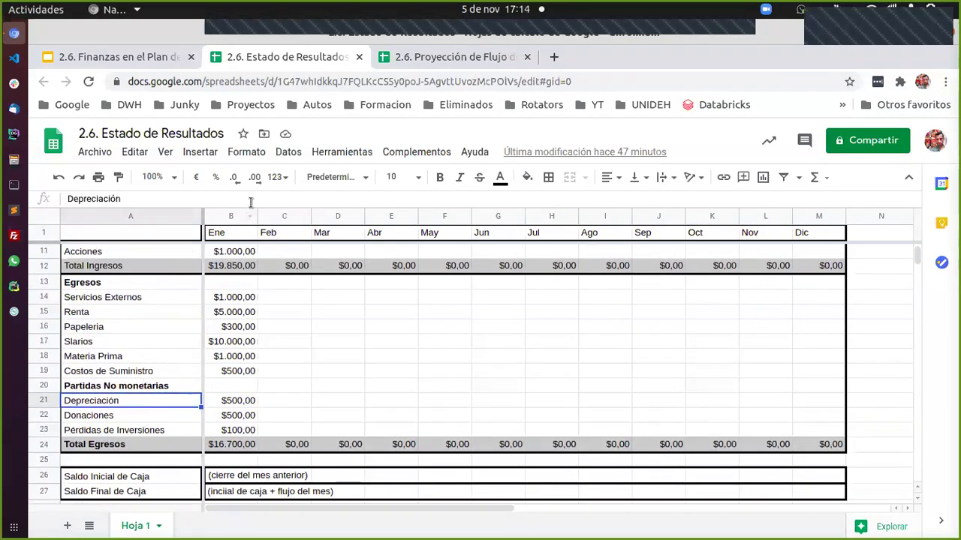
Step: Compare the January Total Ingresos and Total Egresos formulas in the Estado de Resultados, reviewing the rows that feed them
click(235, 270)
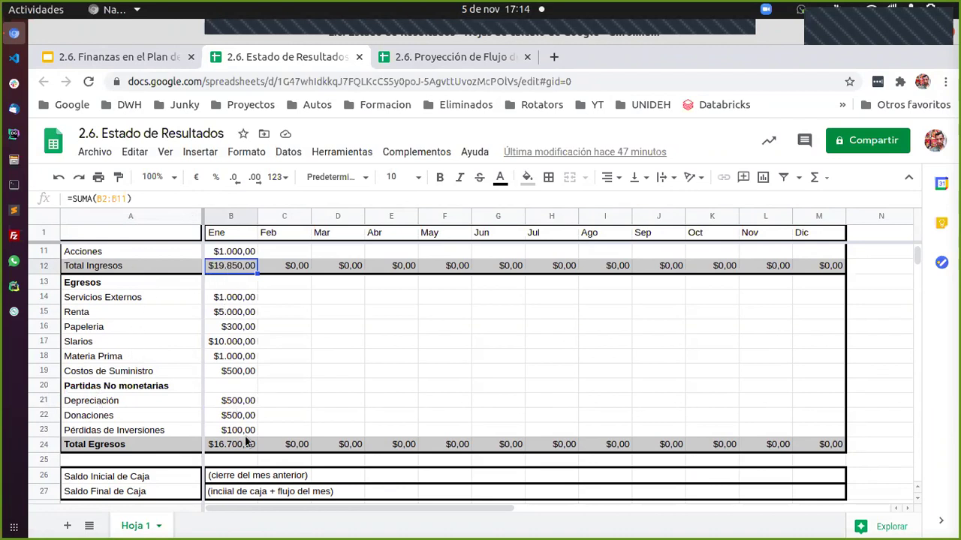
click(224, 445)
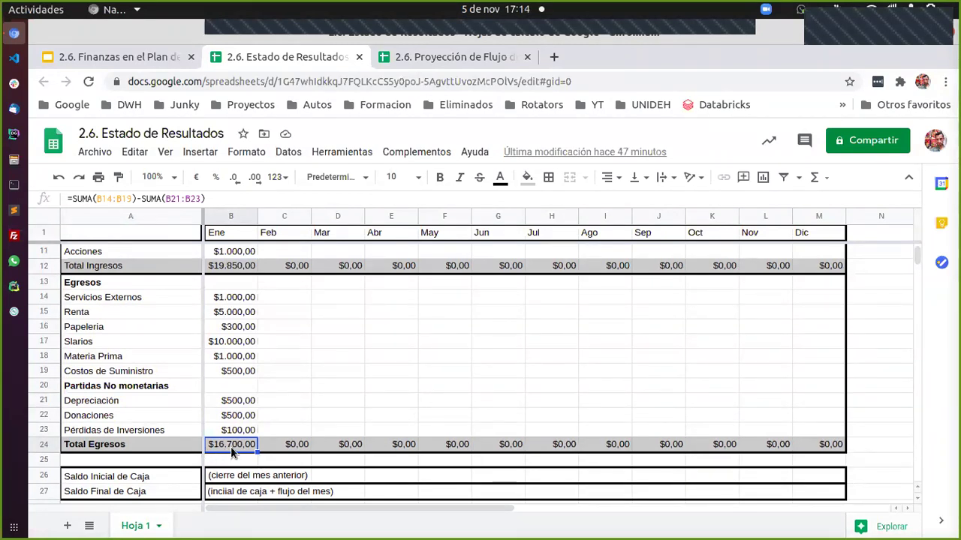
scroll(230, 447, down, 1)
scroll(230, 446, up, 1)
scroll(231, 446, up, 4)
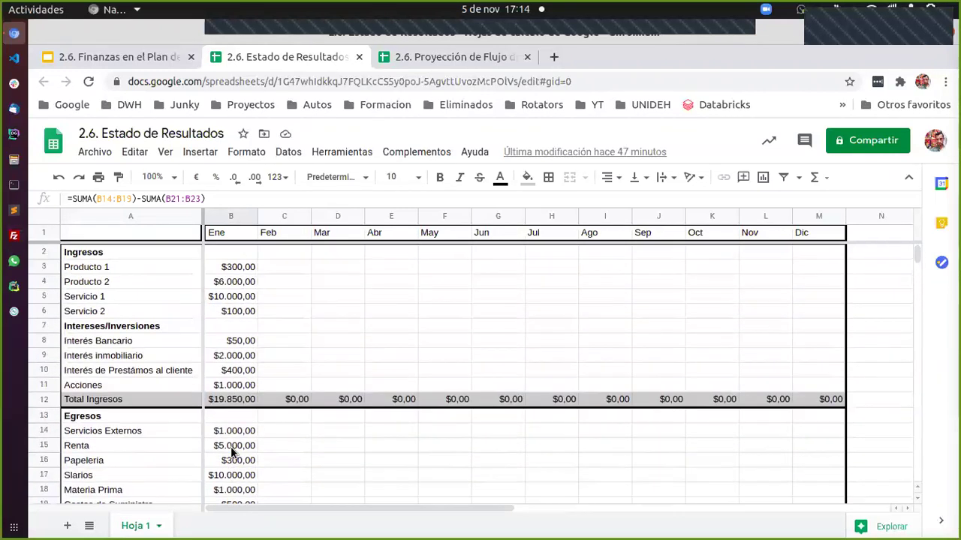
scroll(231, 446, down, 3)
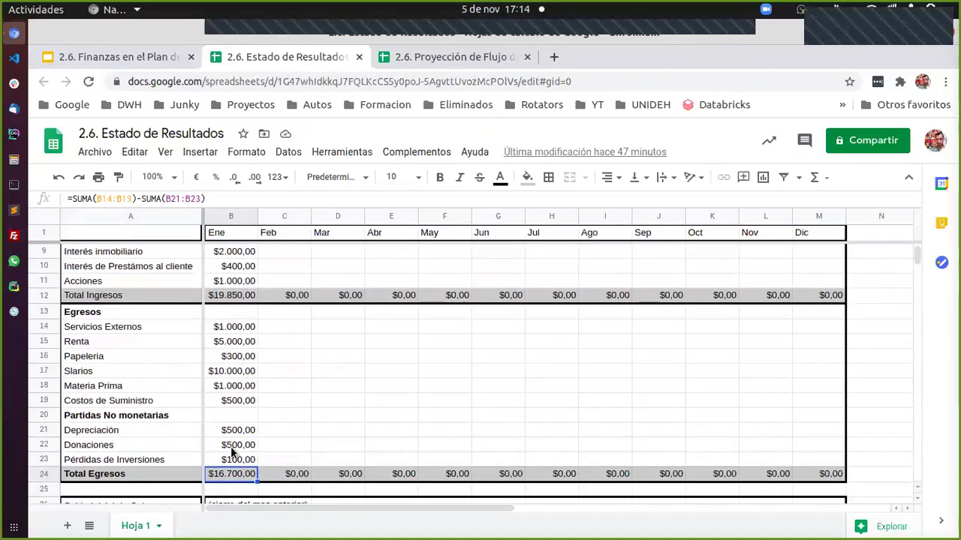
Step: Alternate between the January Total Ingresos and Total Egresos cells to compare the two totals
click(234, 296)
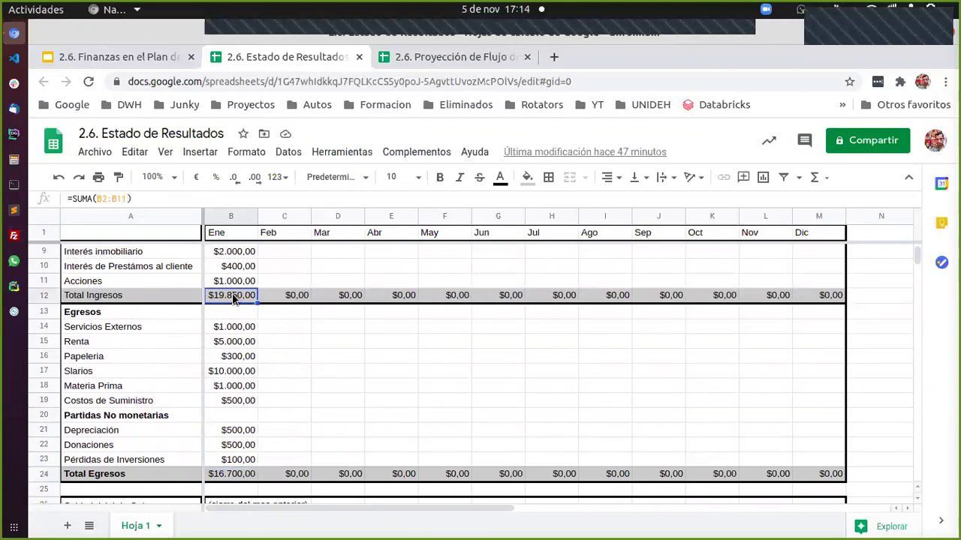
click(226, 477)
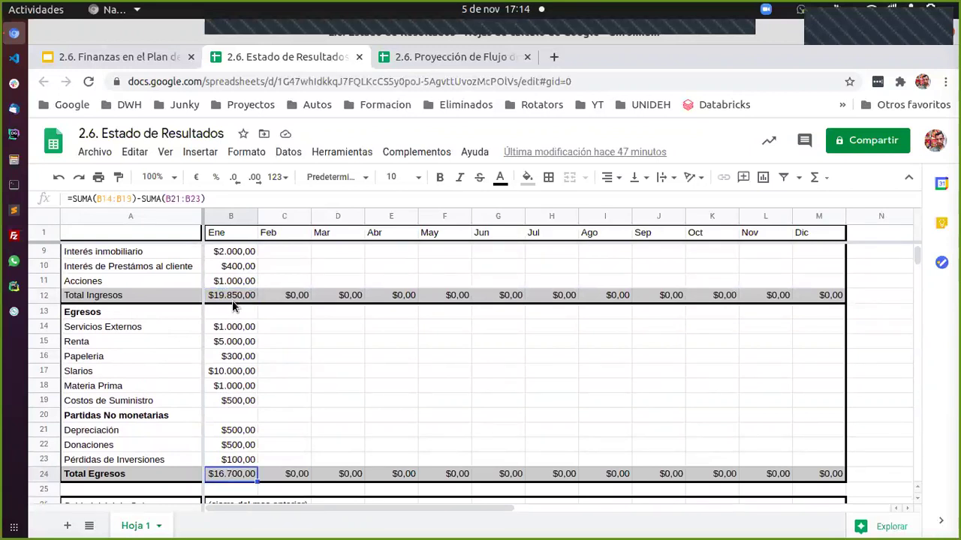
click(232, 298)
click(230, 478)
click(229, 296)
click(233, 476)
click(237, 298)
click(242, 479)
click(237, 298)
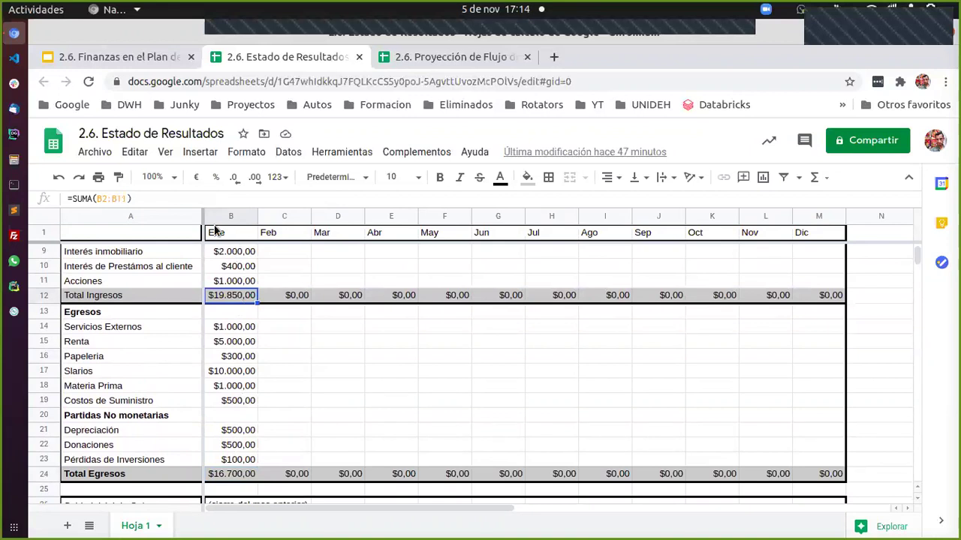
Step: Look over the statement from the Ingresos rows down to Saldo Inicial de Caja and Saldo Final de Caja
scroll(226, 480, down, 3)
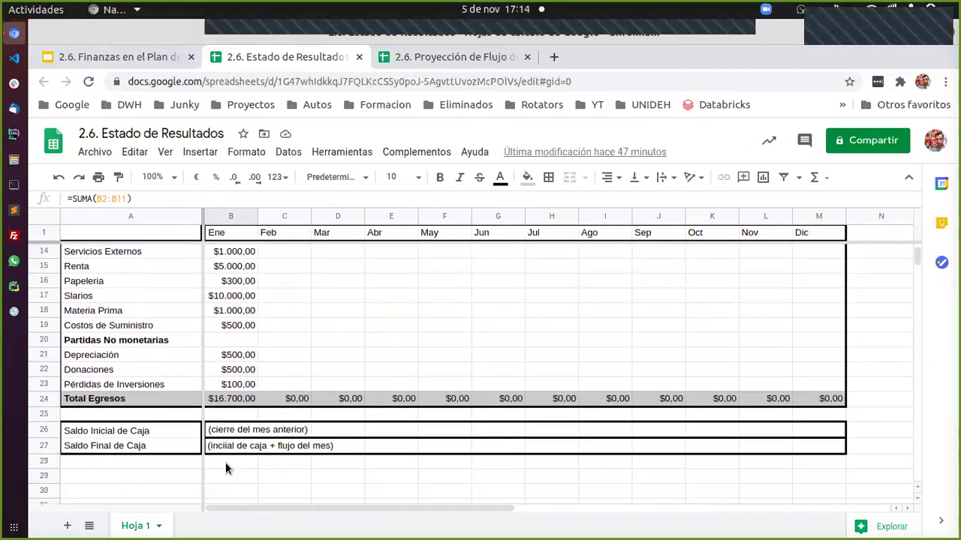
scroll(225, 469, up, 2)
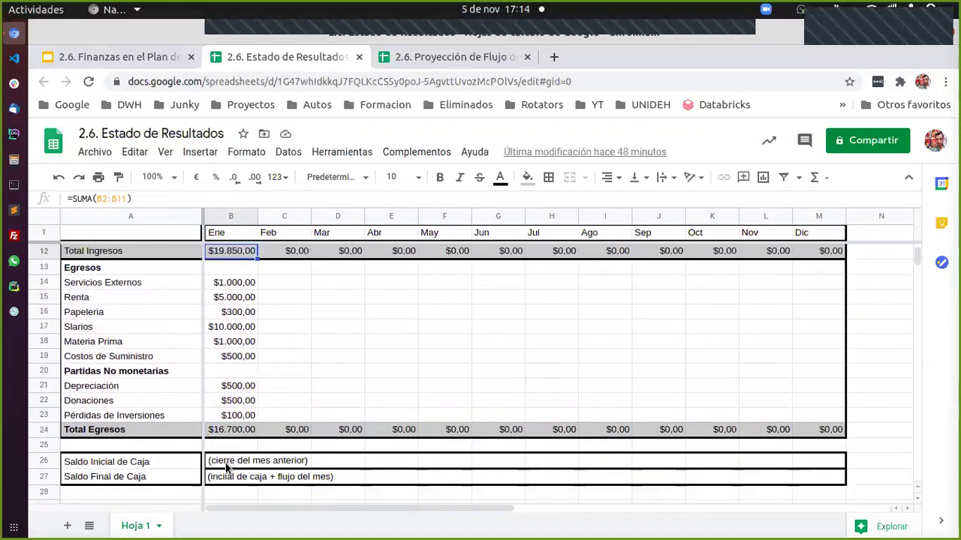
scroll(226, 467, up, 1)
scroll(225, 467, up, 5)
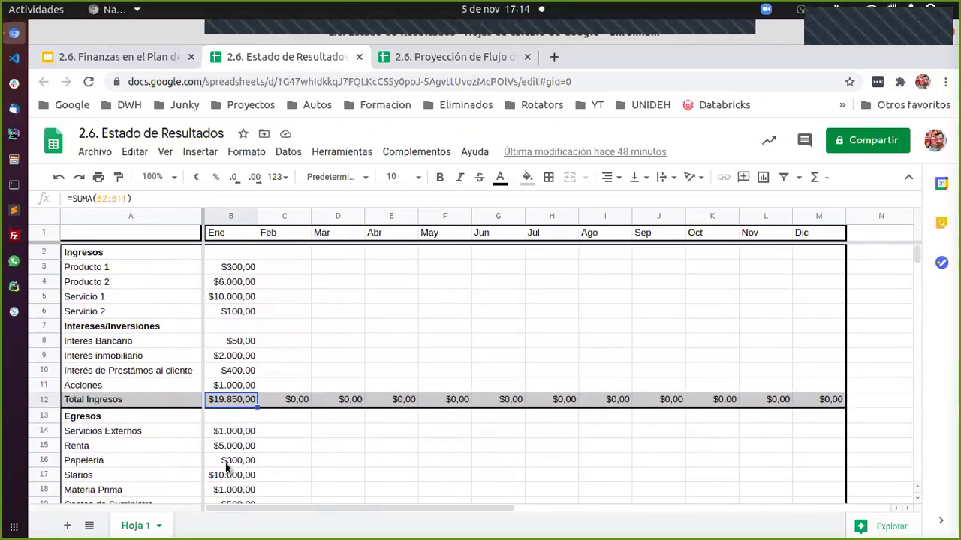
scroll(226, 467, down, 5)
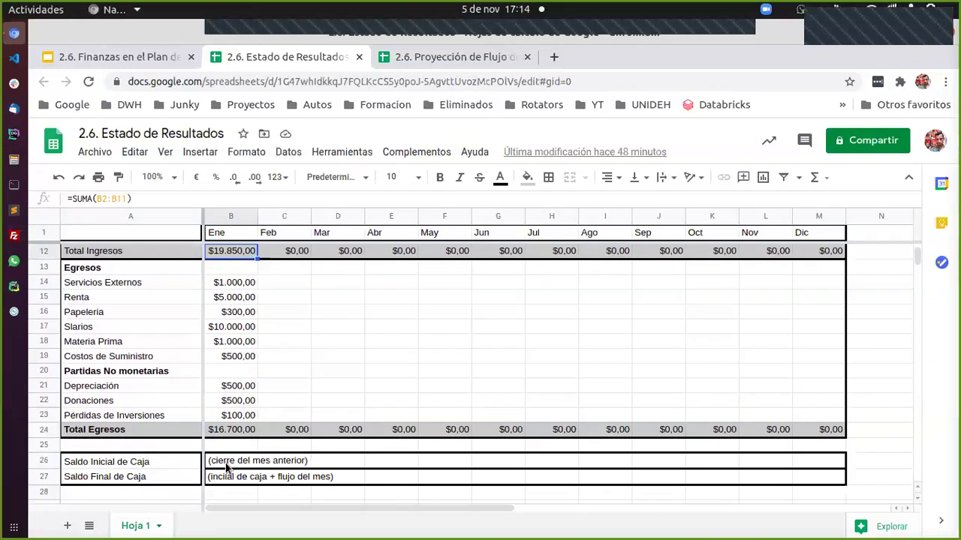
scroll(253, 388, up, 5)
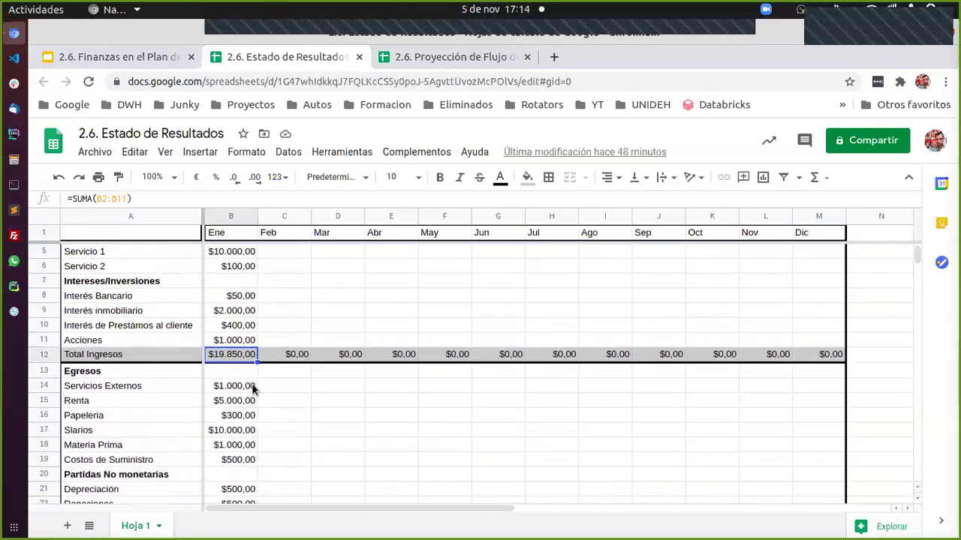
Step: Go over the Acciones row and the Ingresos heading, and inspect the January amounts of Producto 1, Producto 2 and Servicio 1
click(131, 340)
click(127, 253)
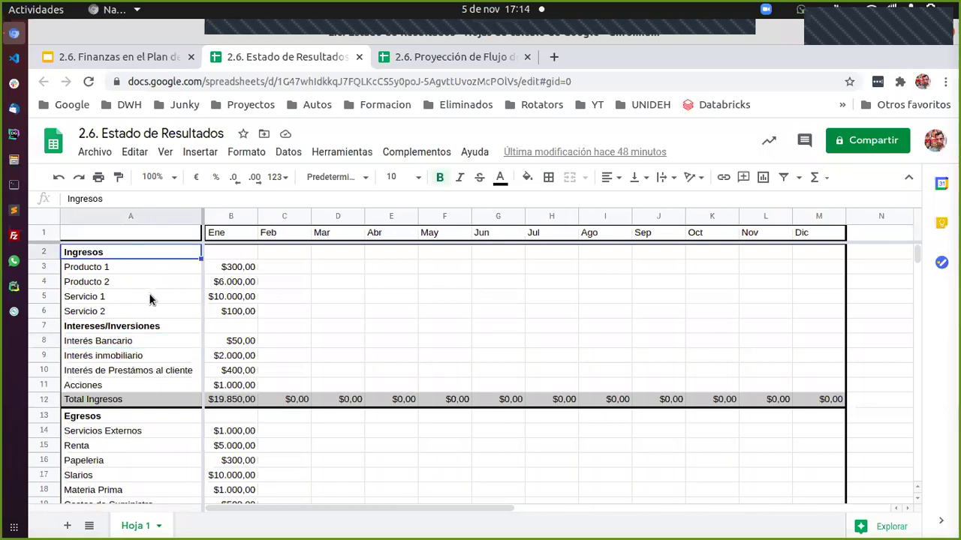
click(238, 272)
click(232, 298)
click(238, 283)
click(240, 269)
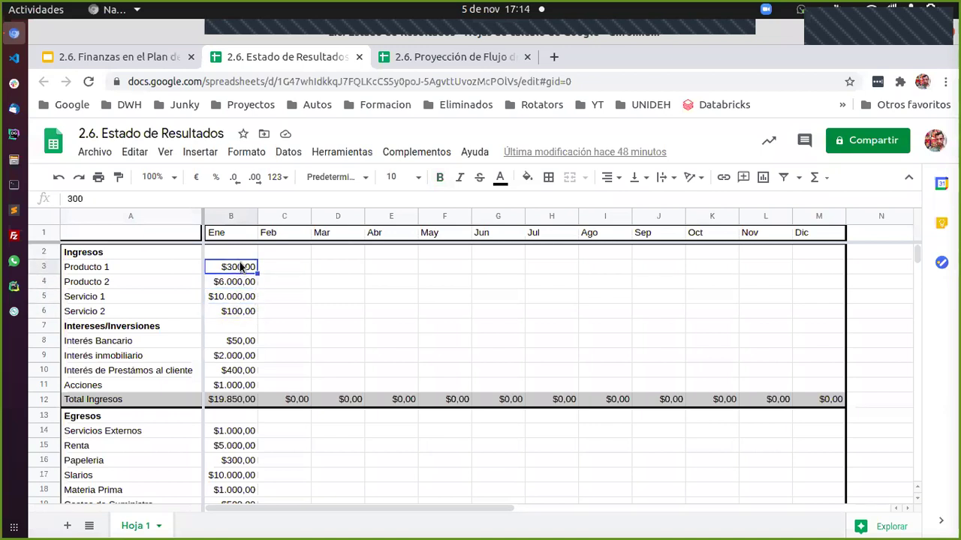
click(232, 255)
click(229, 266)
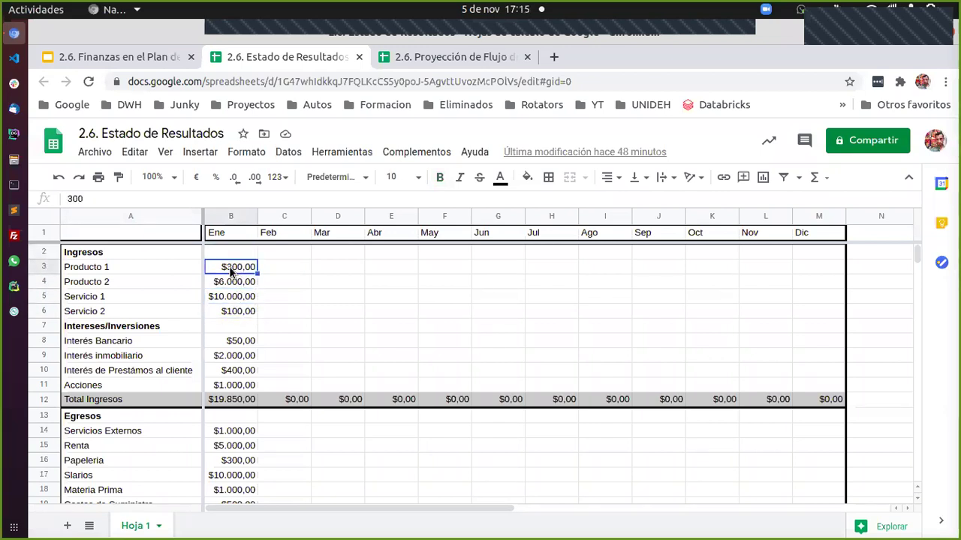